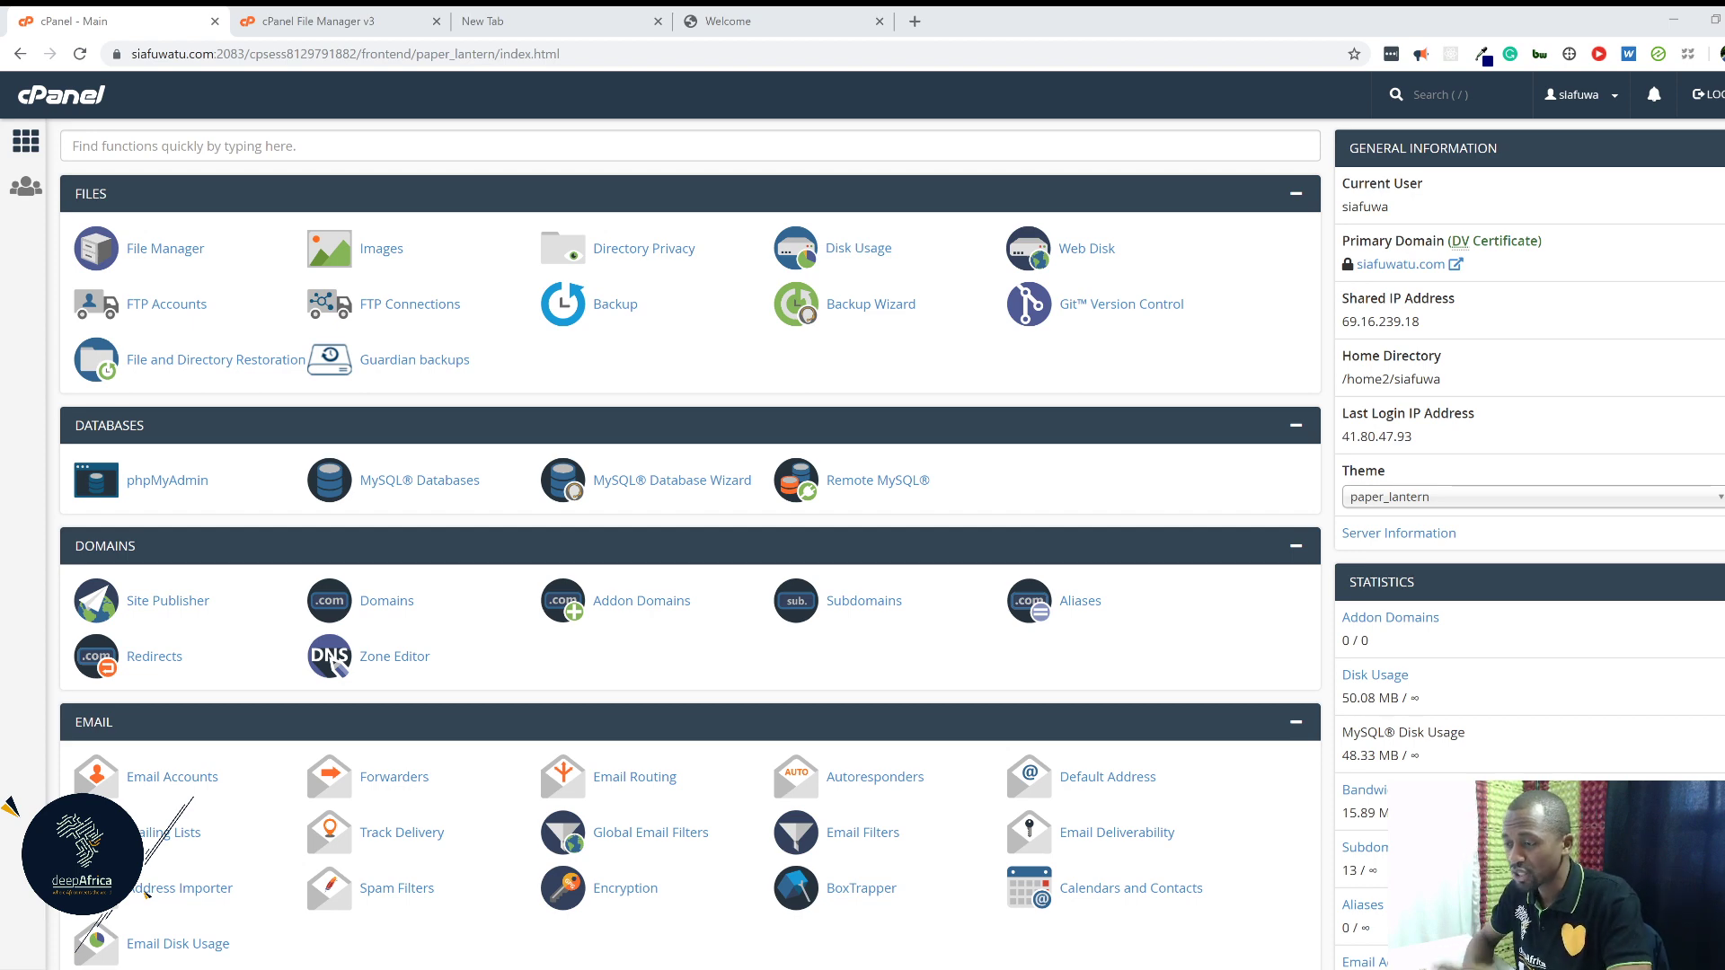
Search the cPanel functions for 'sub' and open Subdomains from the results.
left_click(141, 151)
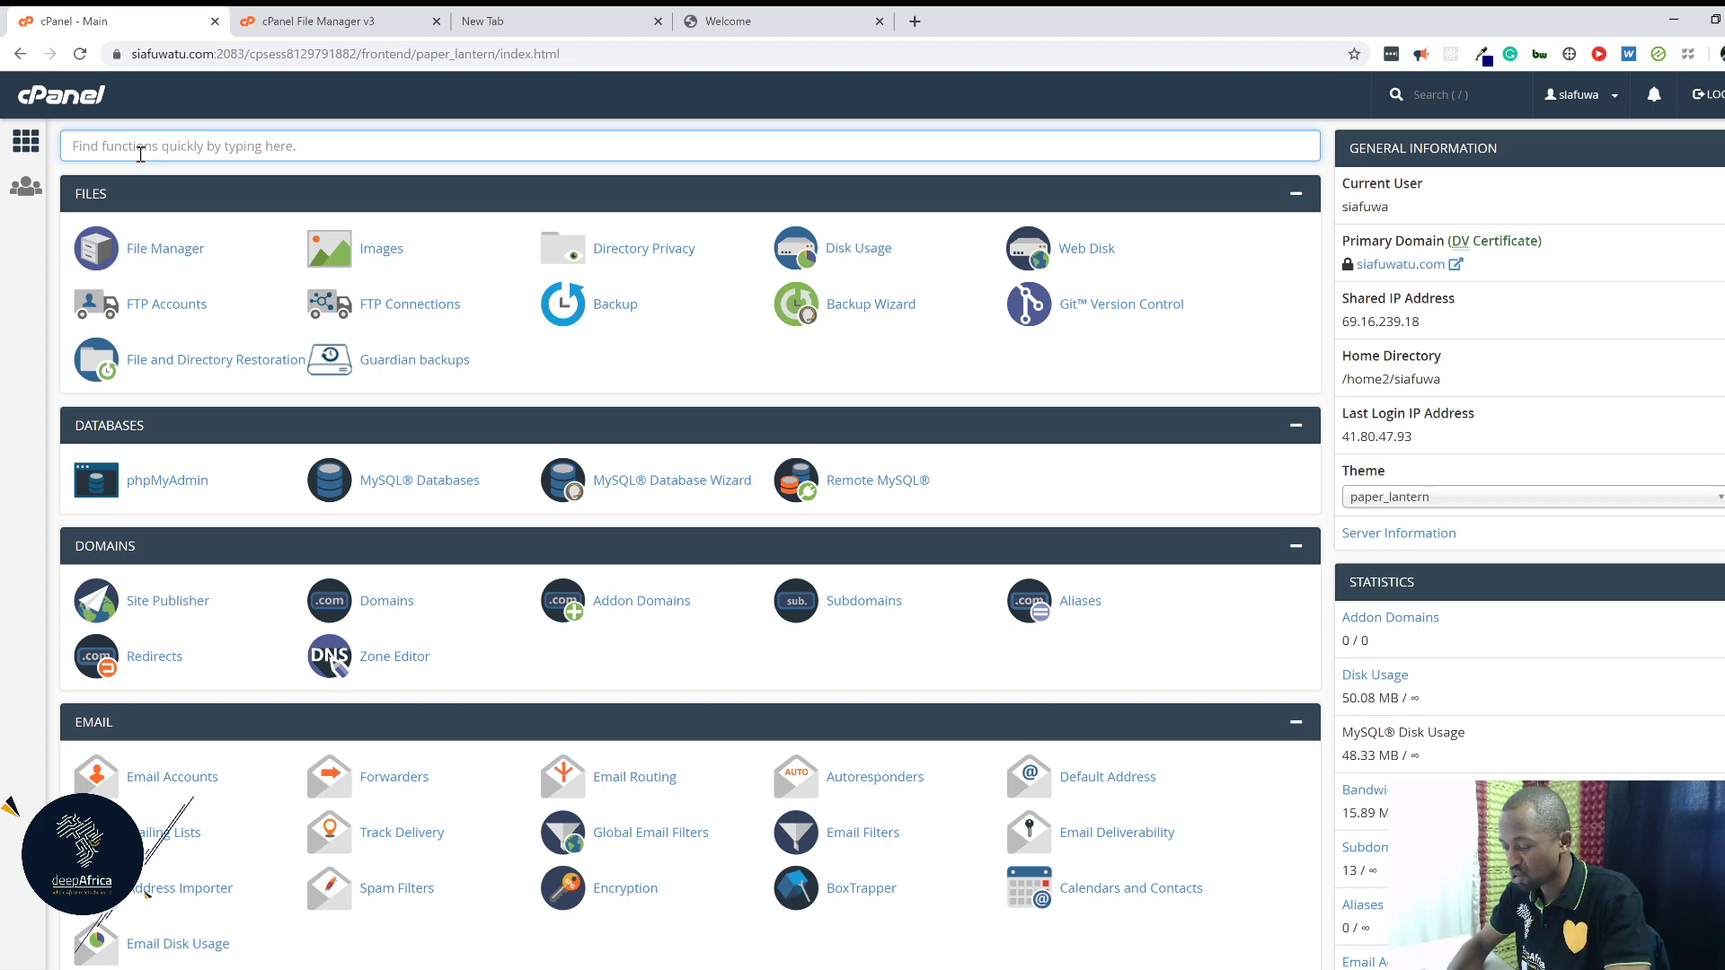
type("f")
key("BackSpace")
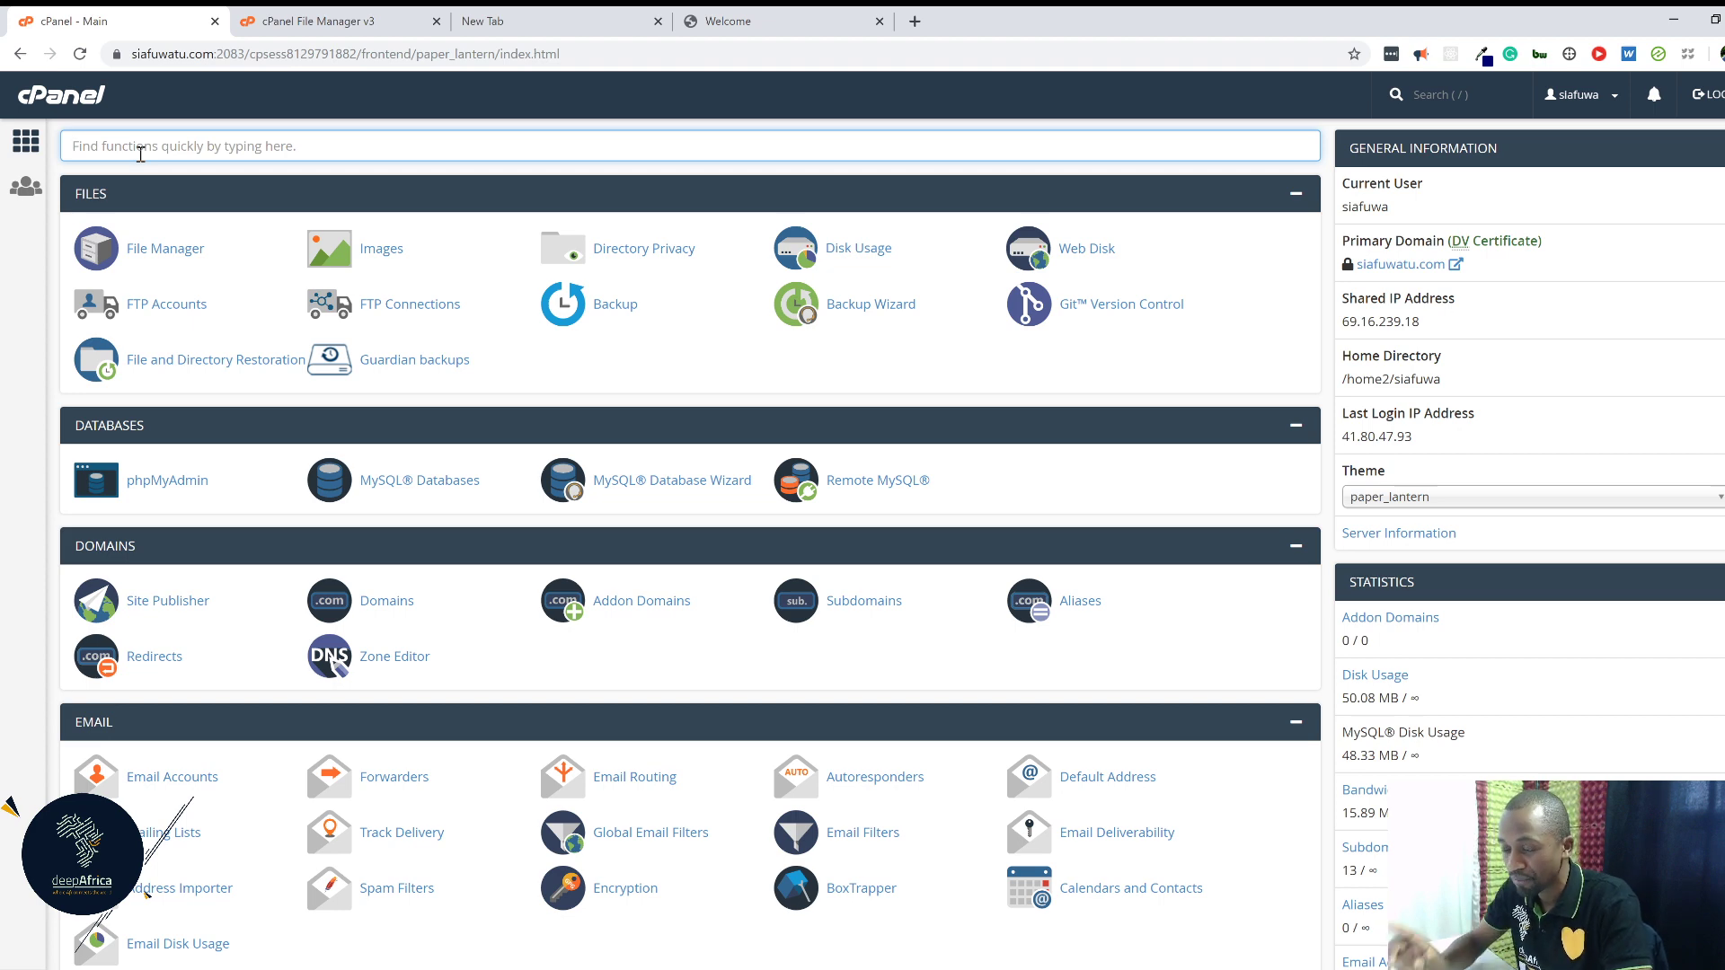
type("sub")
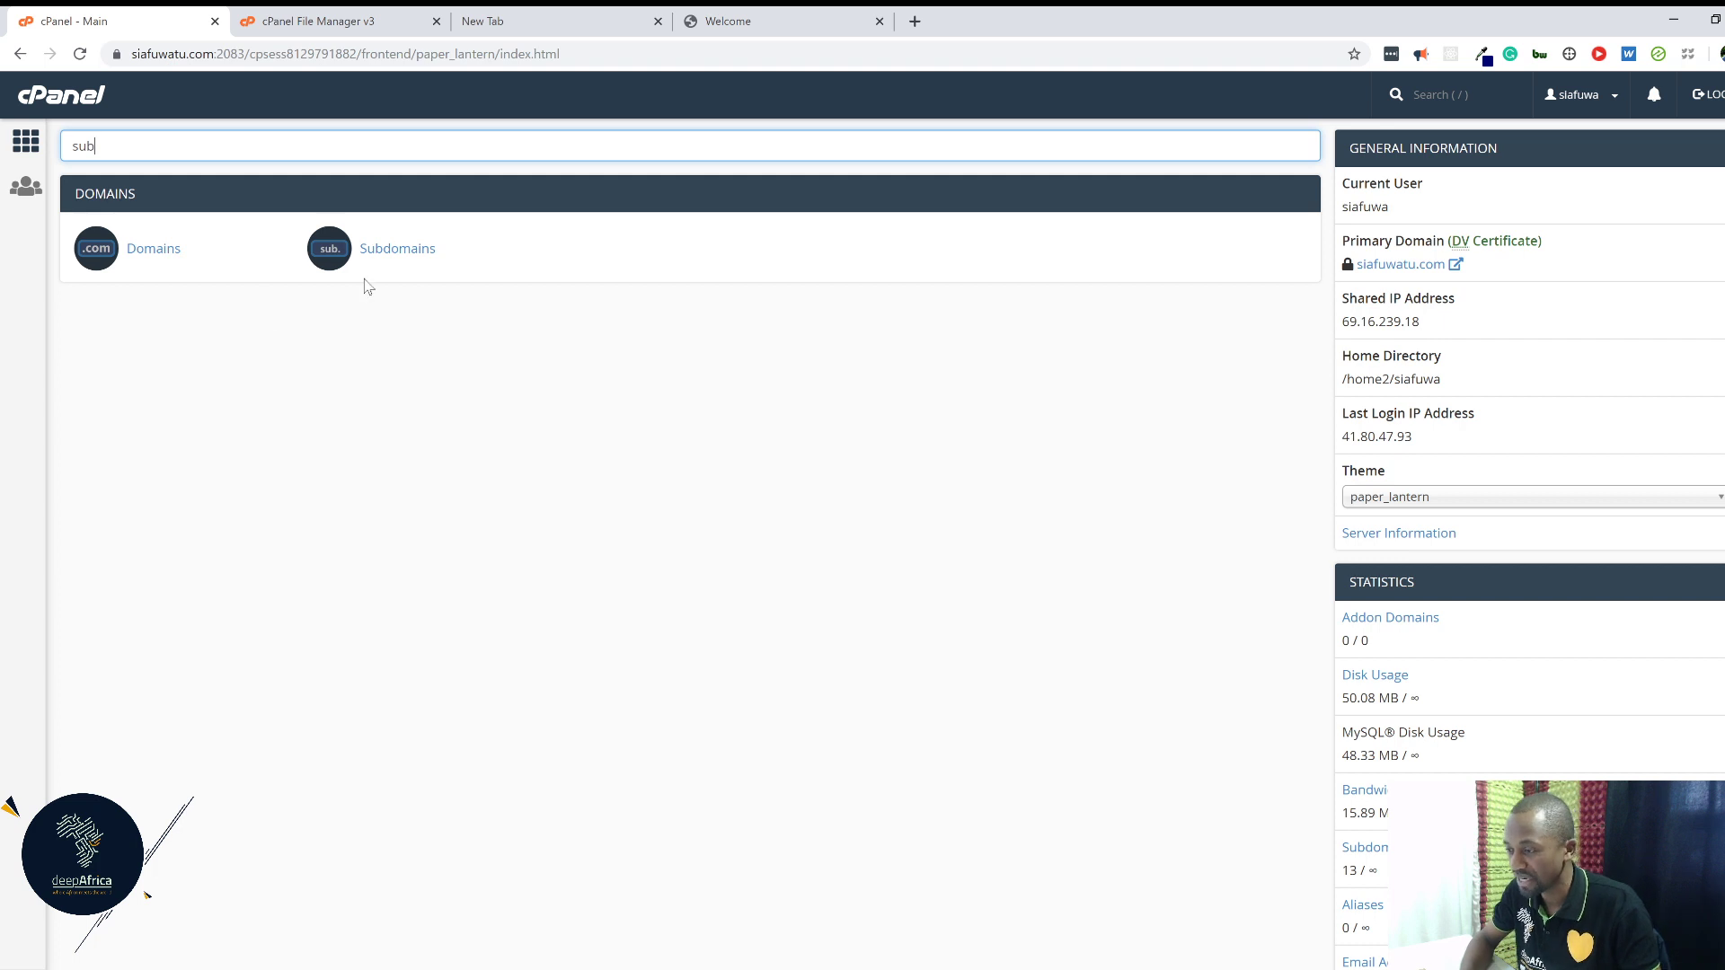
left_click(393, 257)
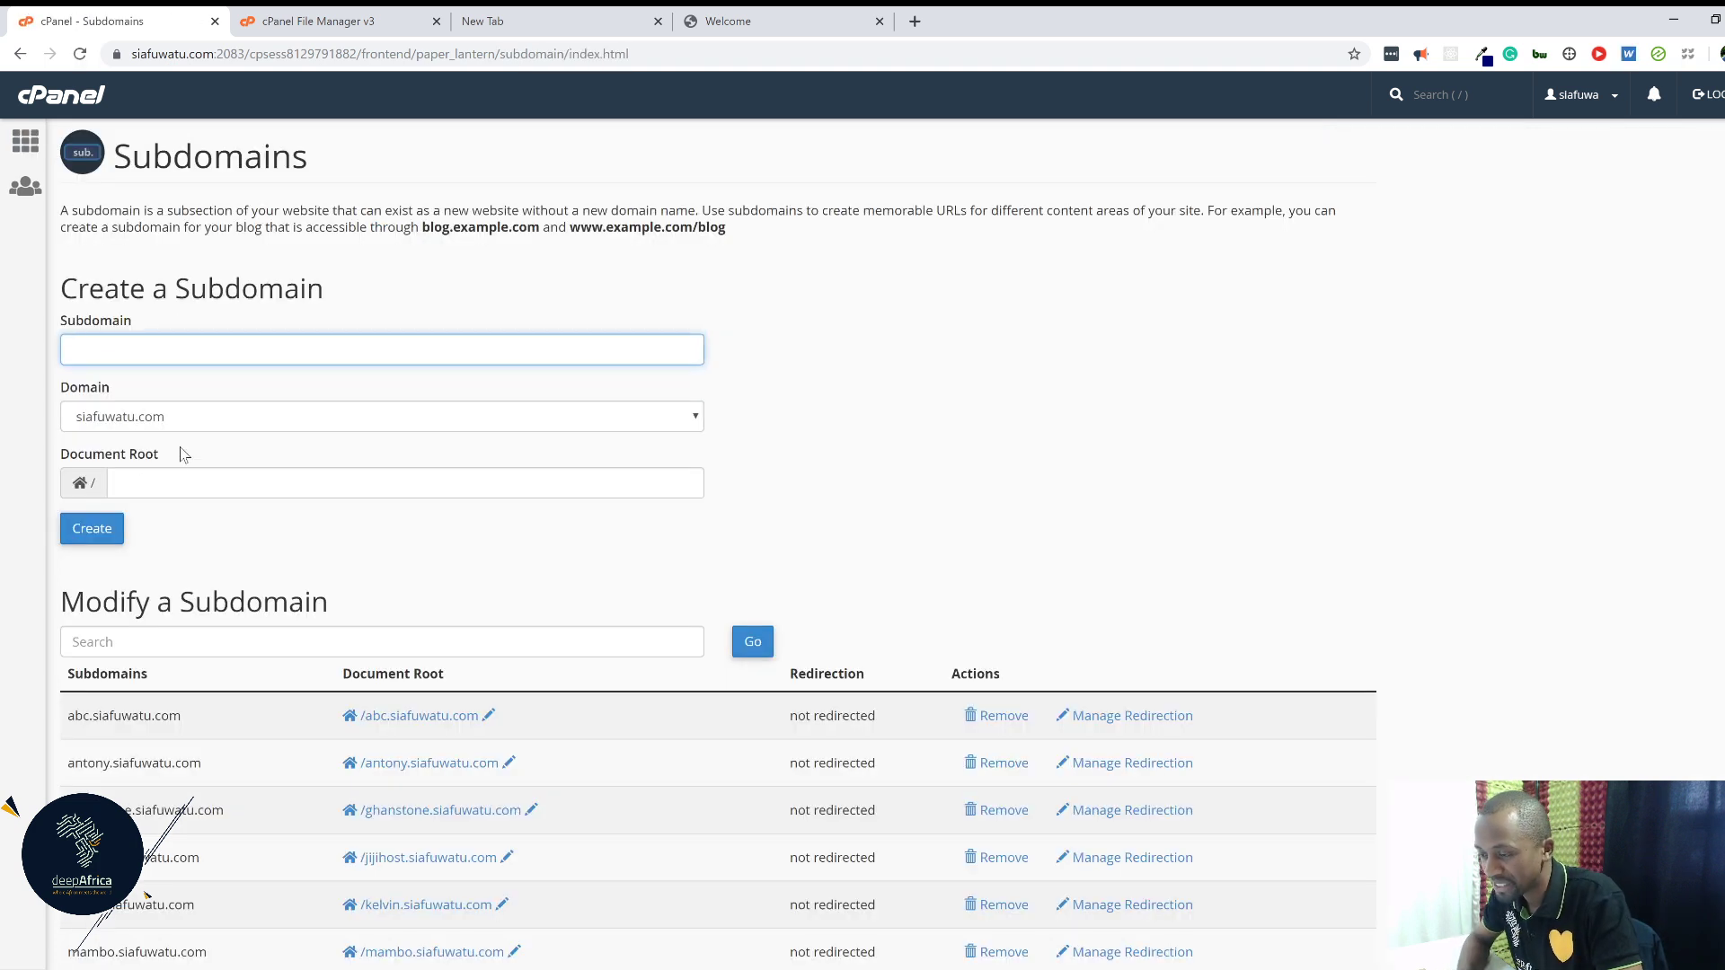
Create the subdomain 'awesometeam' on siafuwatu.com, then return to the cPanel dashboard.
type("awwe")
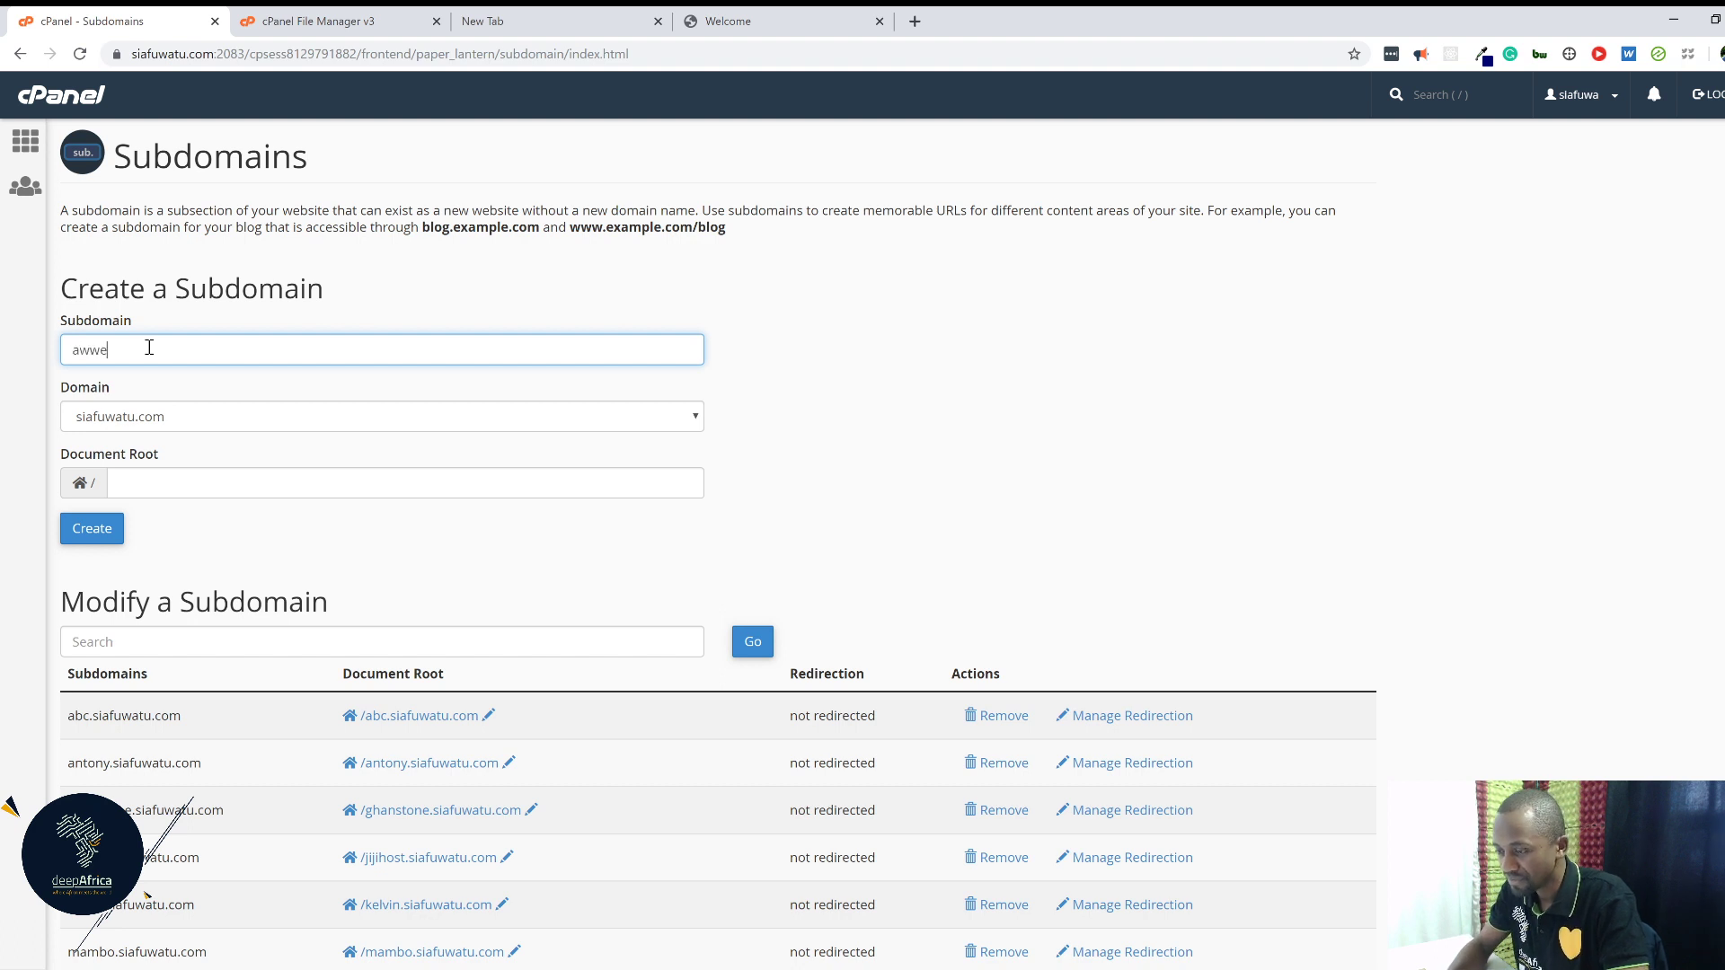
key("BackSpace")
key("BackSpace")
type("eso")
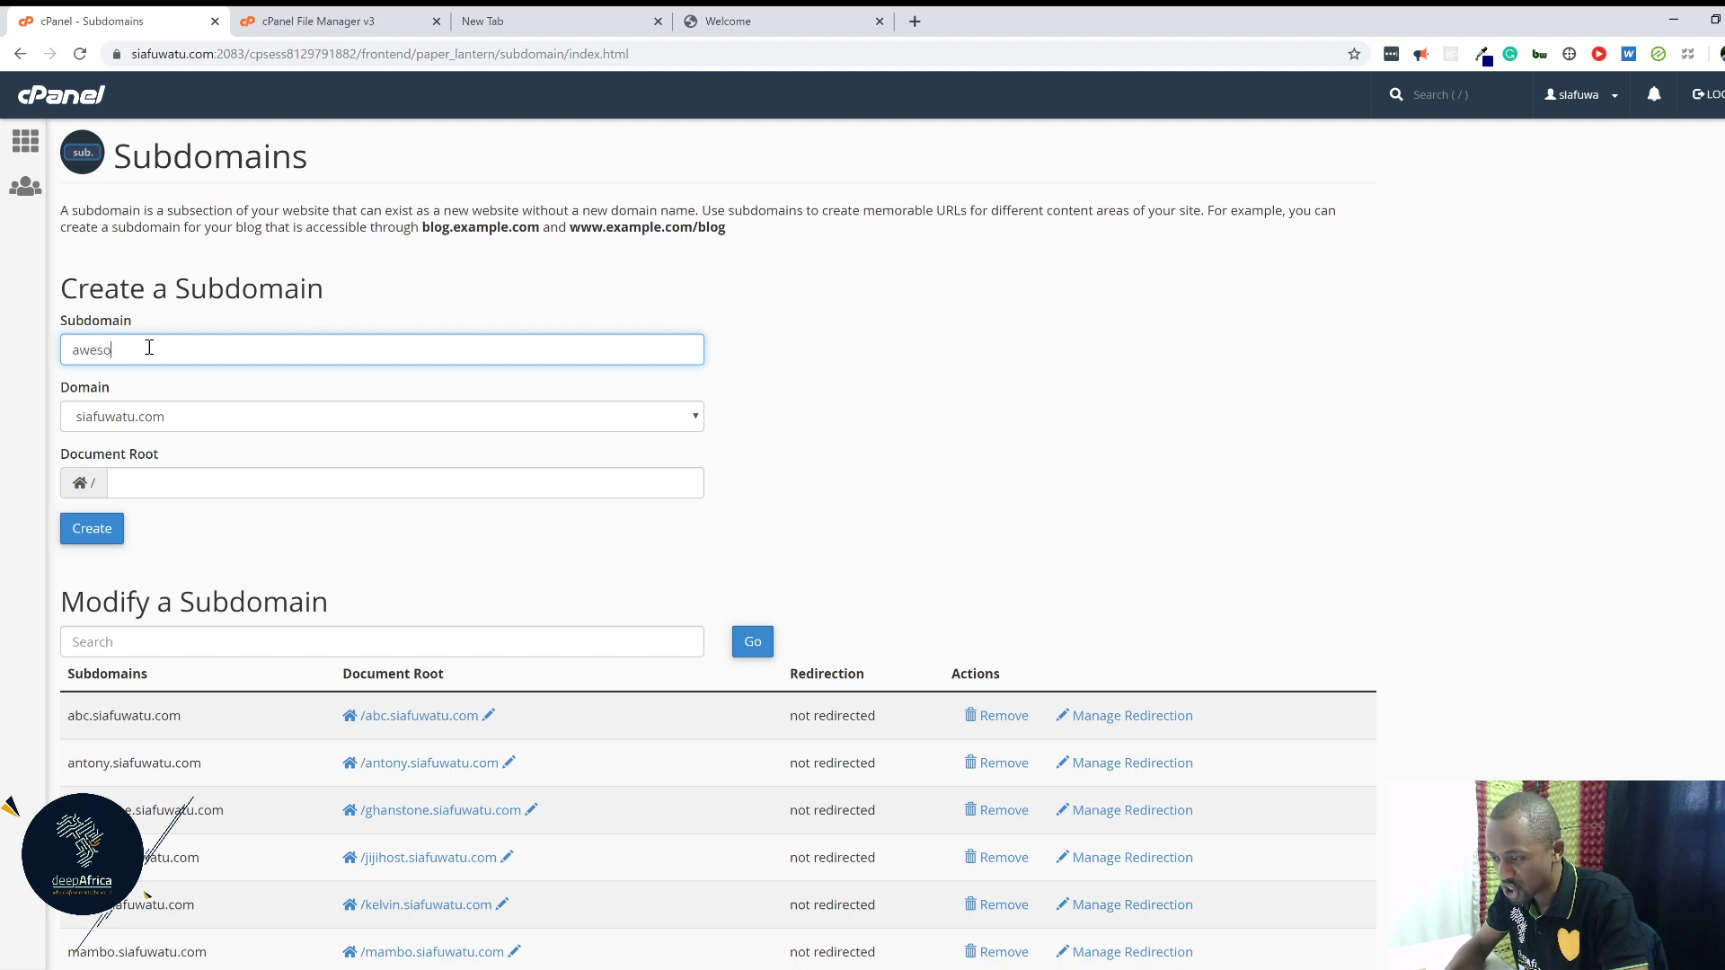
type("meteam")
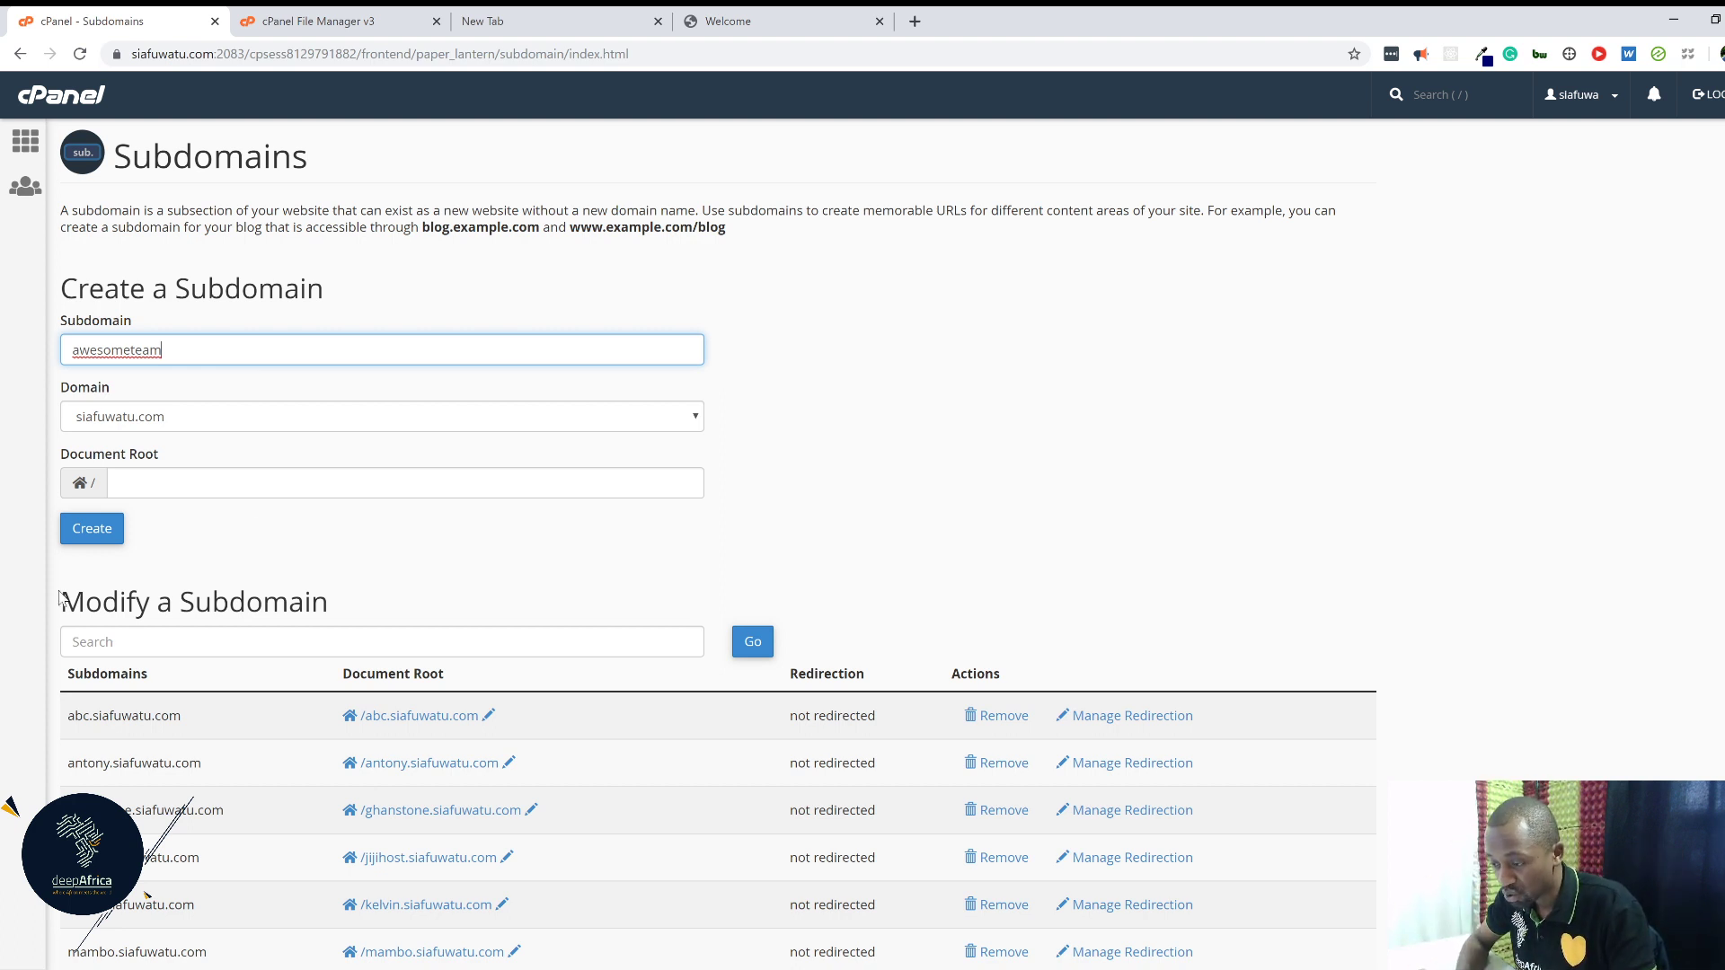
left_click(99, 531)
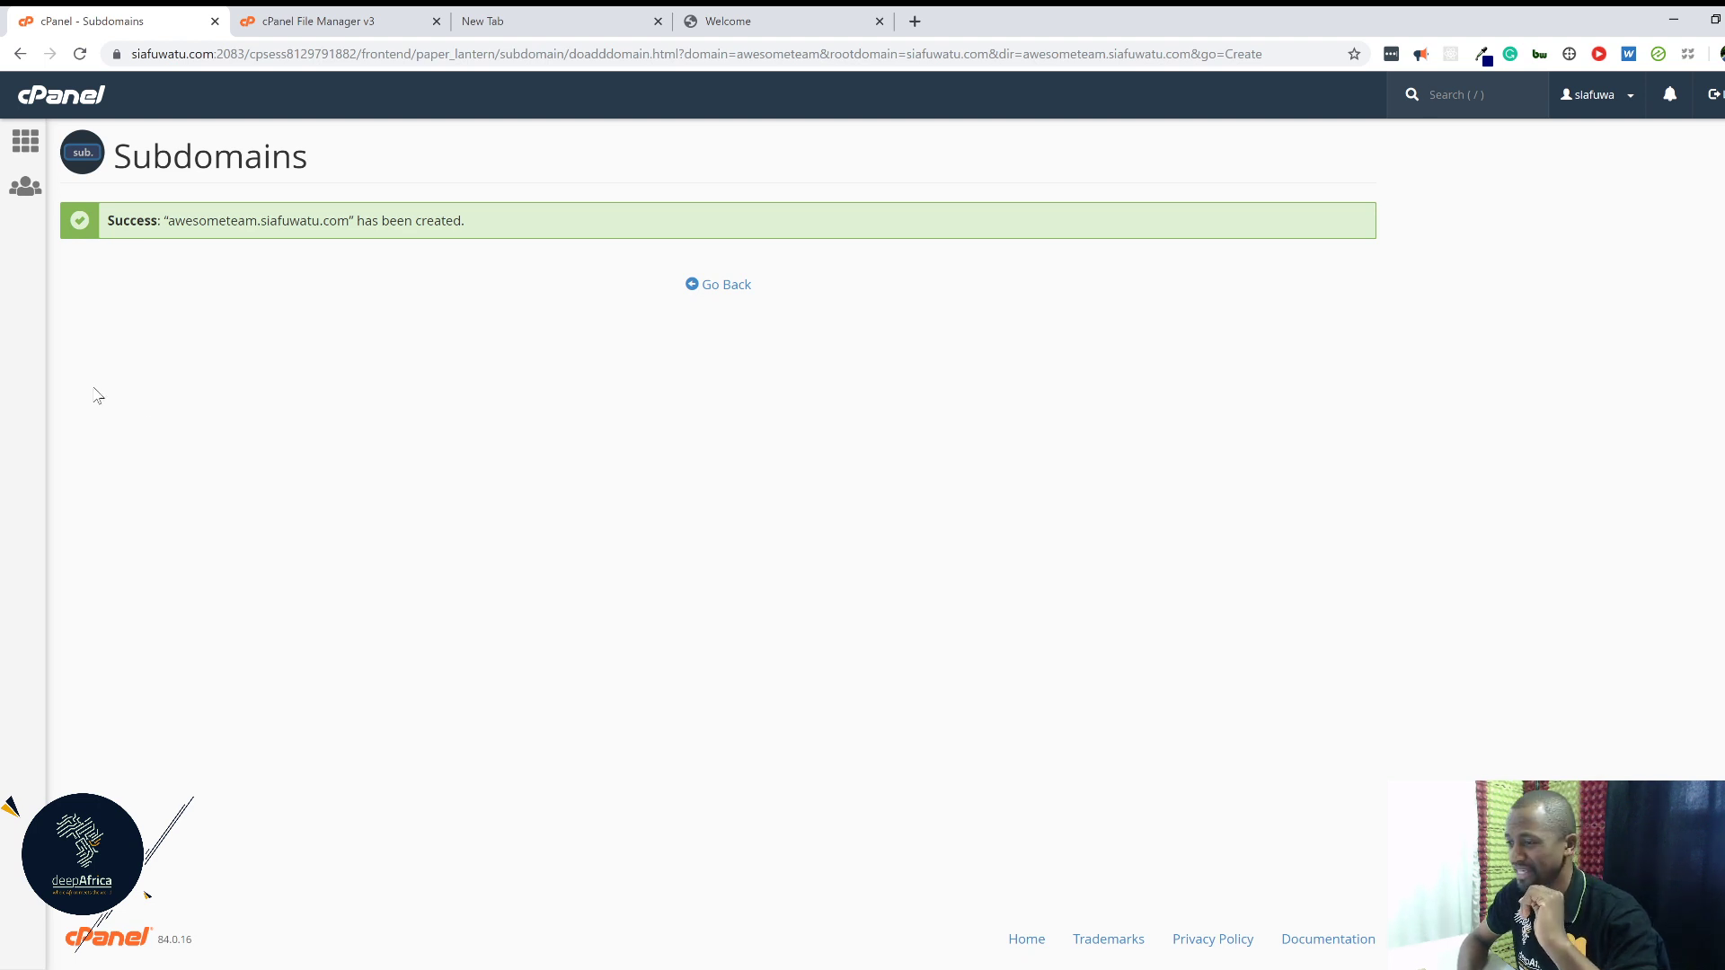
left_click(30, 101)
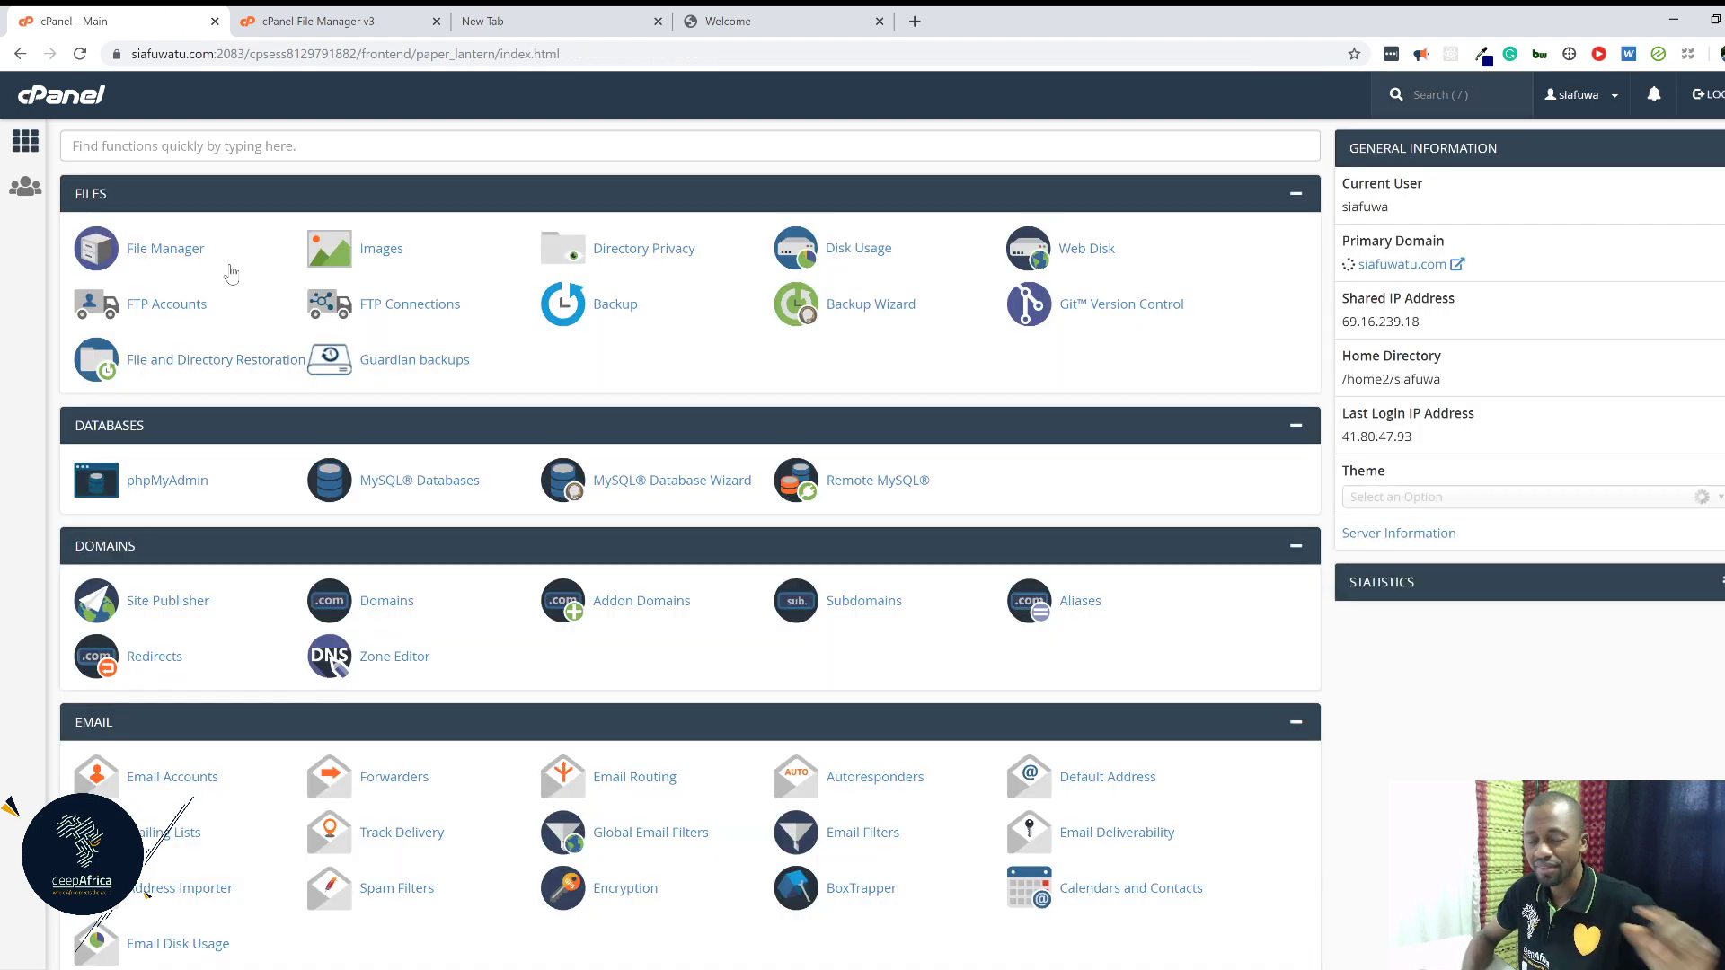
Show the home directory in File Manager, with the awesometeam.siafuwatu.com folder listed and no rename applied.
left_click(158, 256)
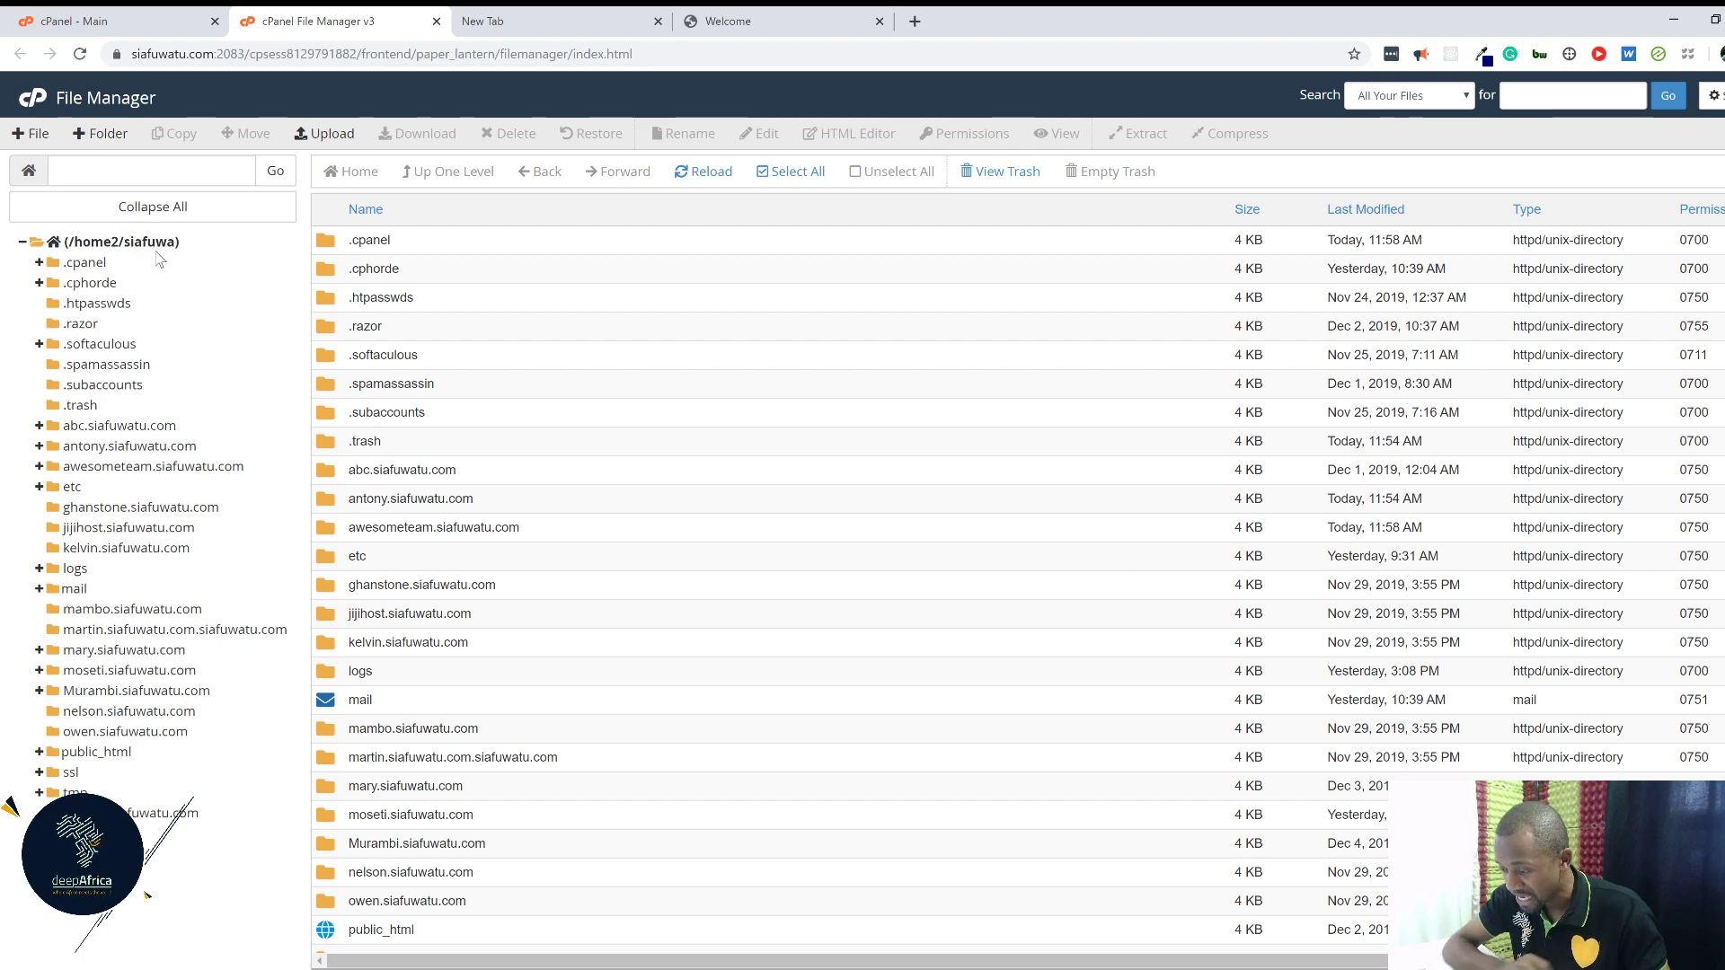
scroll(499, 514, "down", 1)
scroll(499, 514, "down", 3)
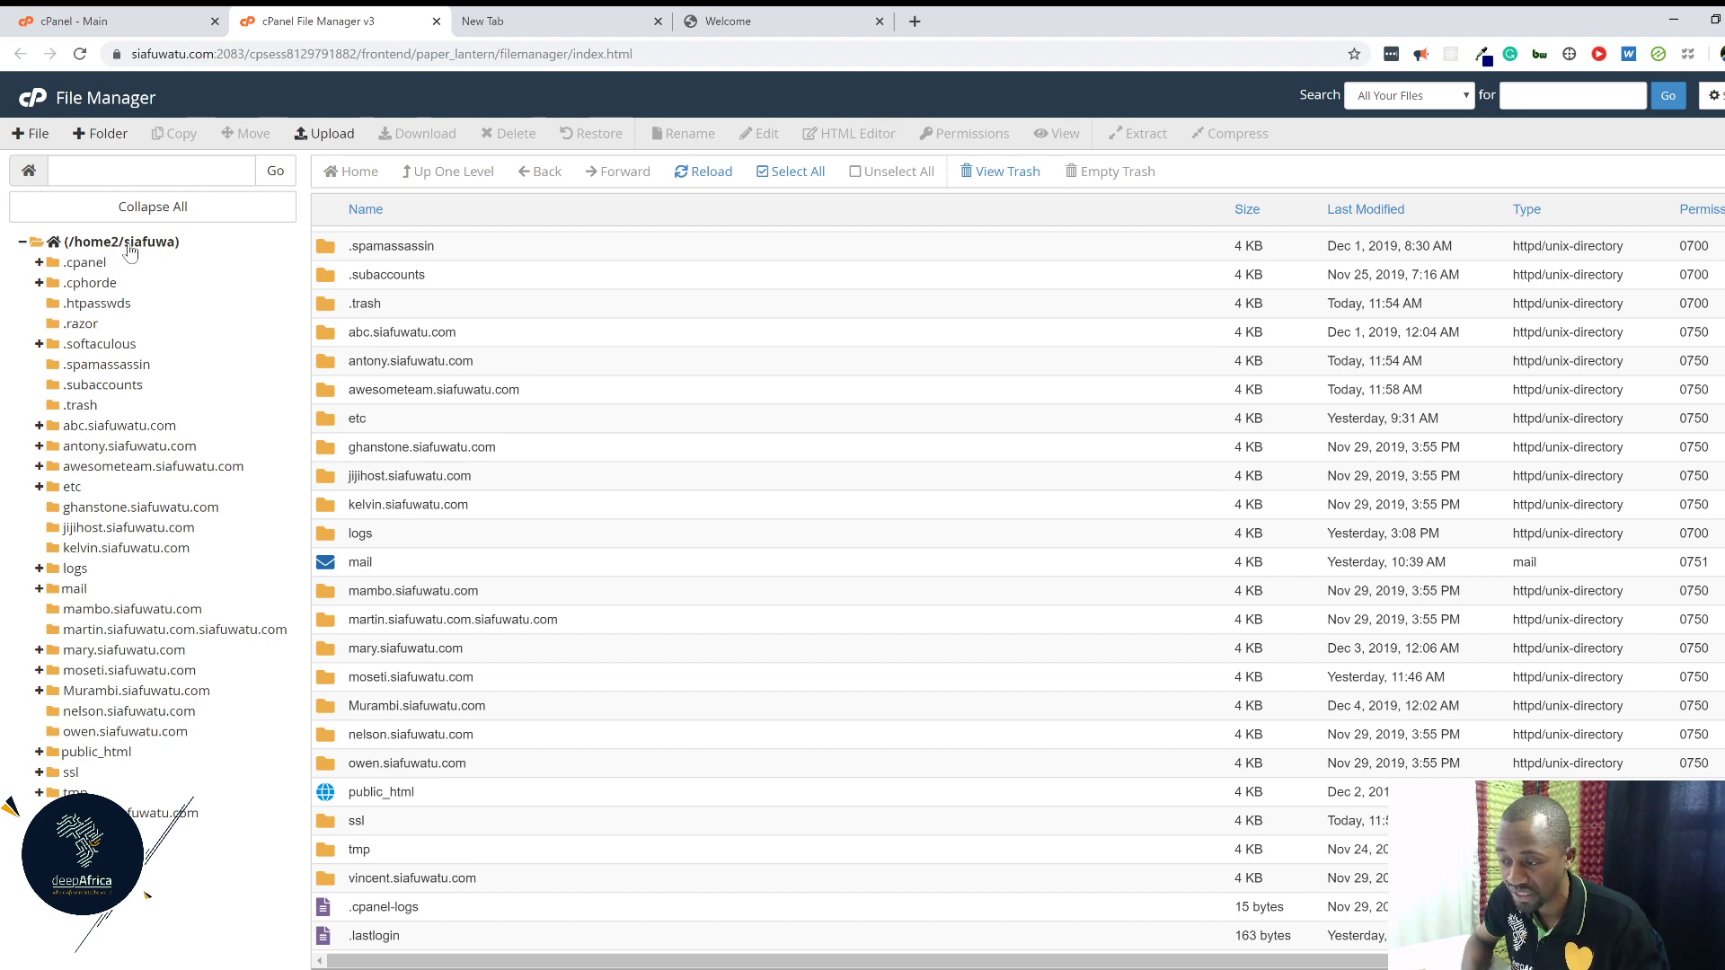
left_click(100, 239)
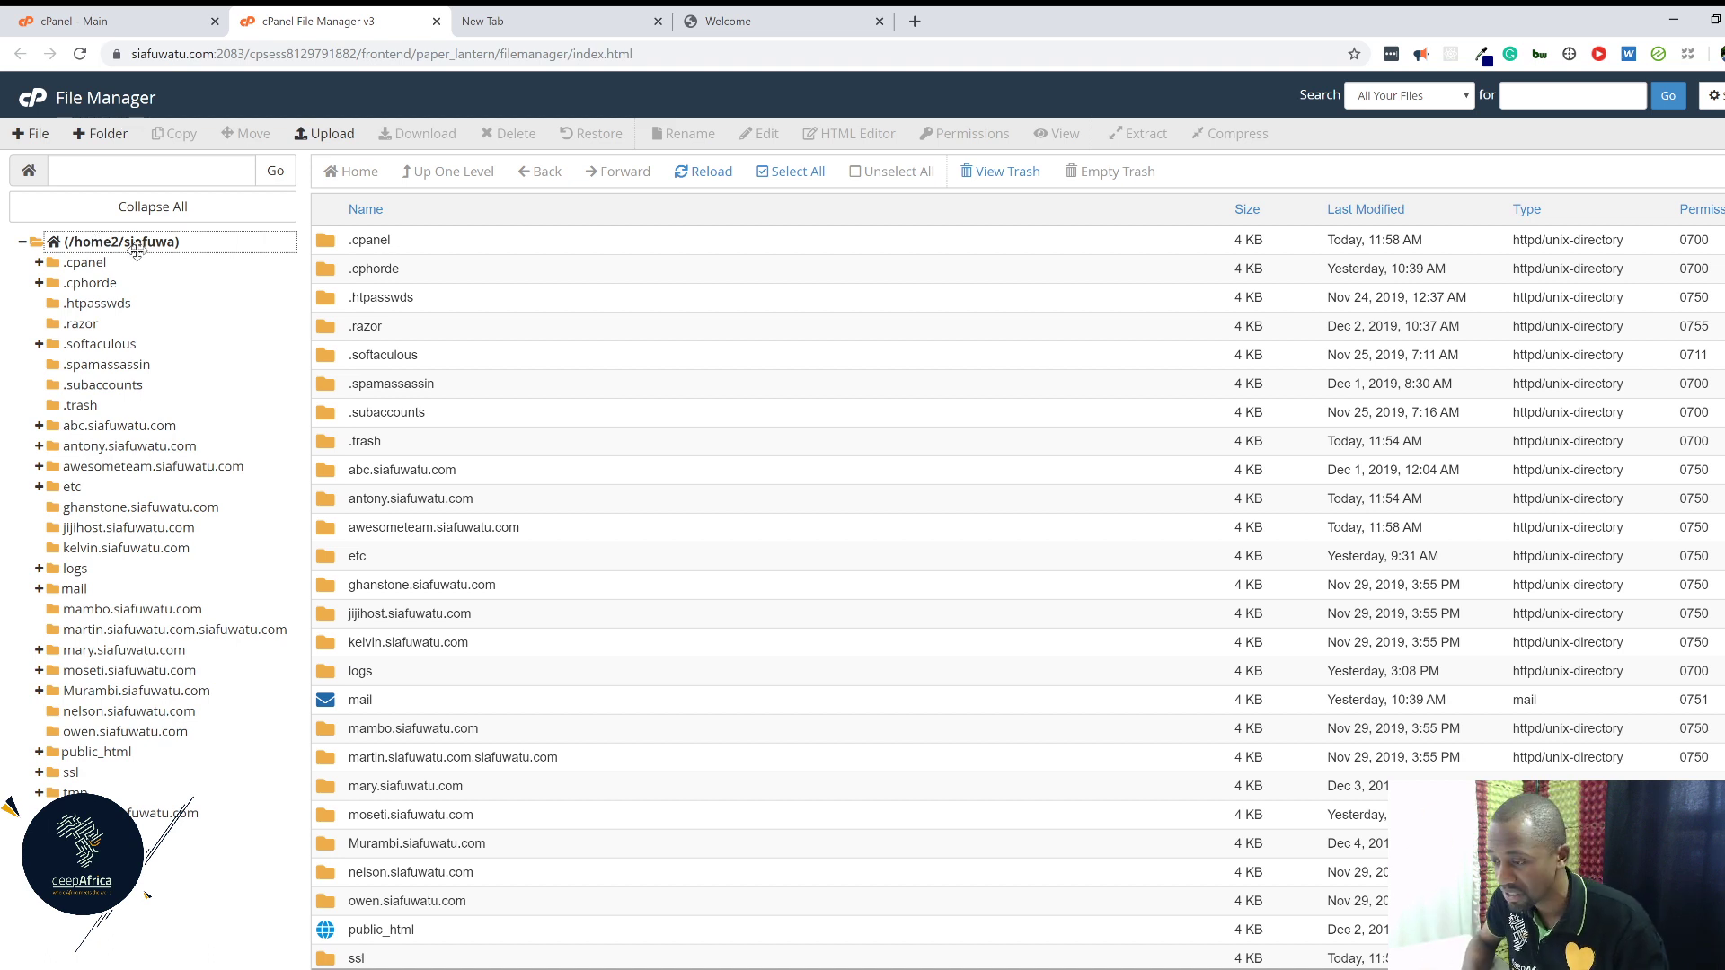
double_click(359, 530)
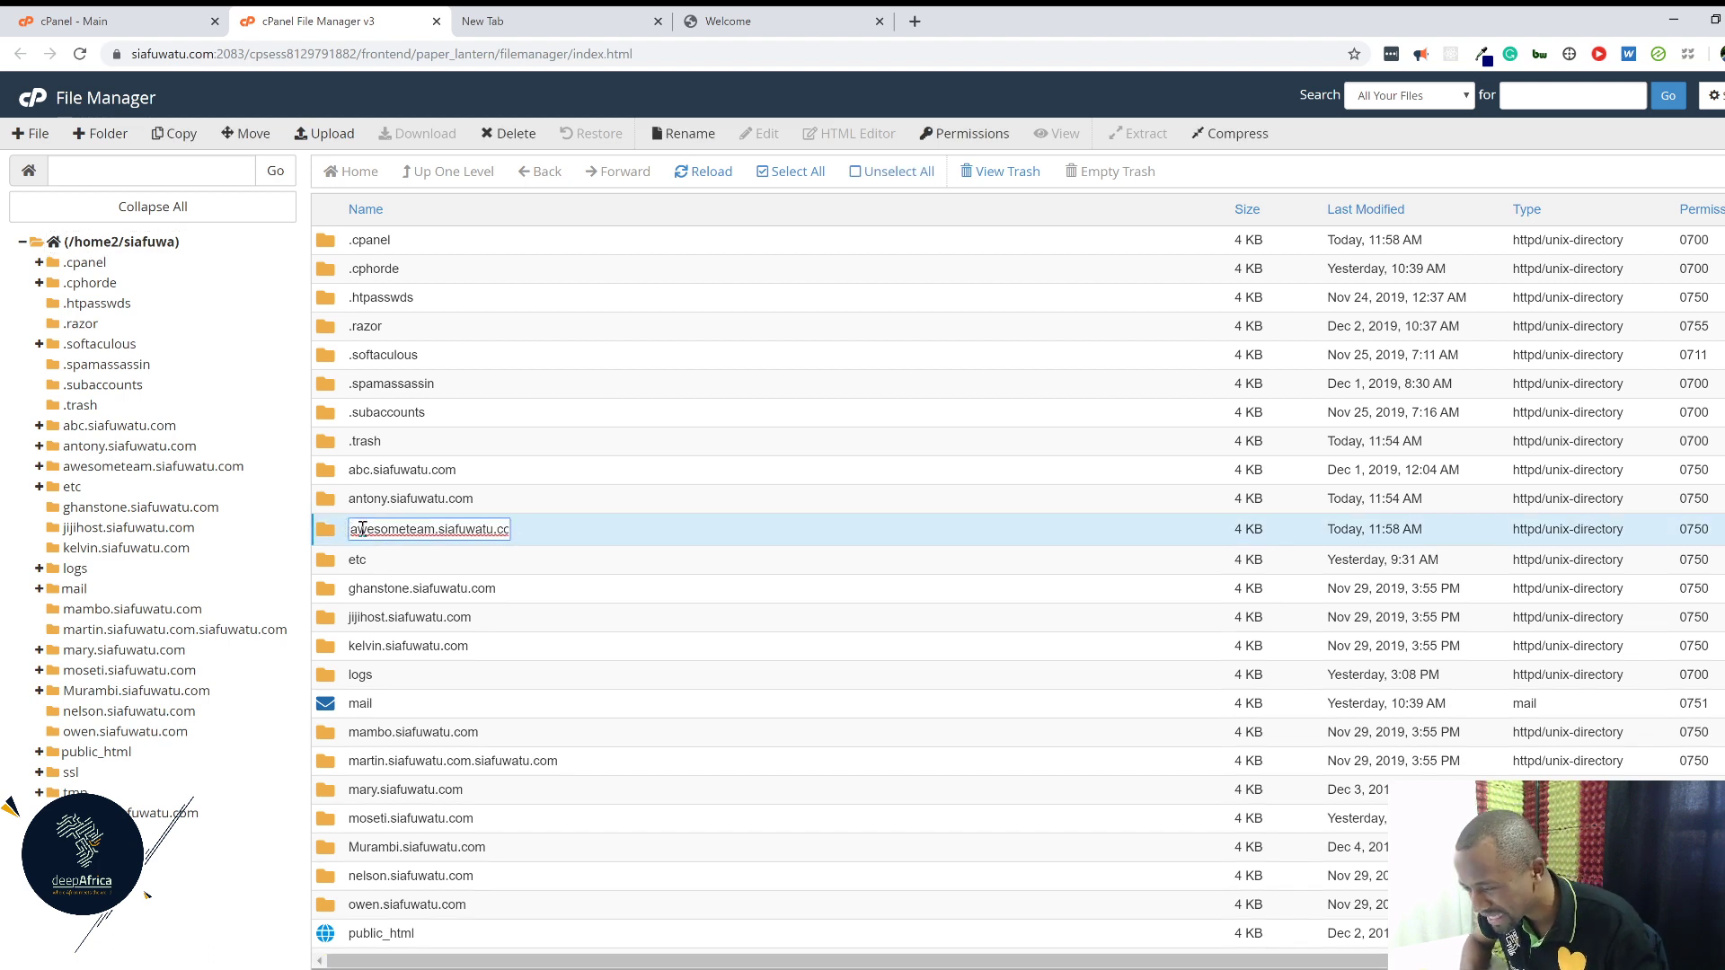
key("Return")
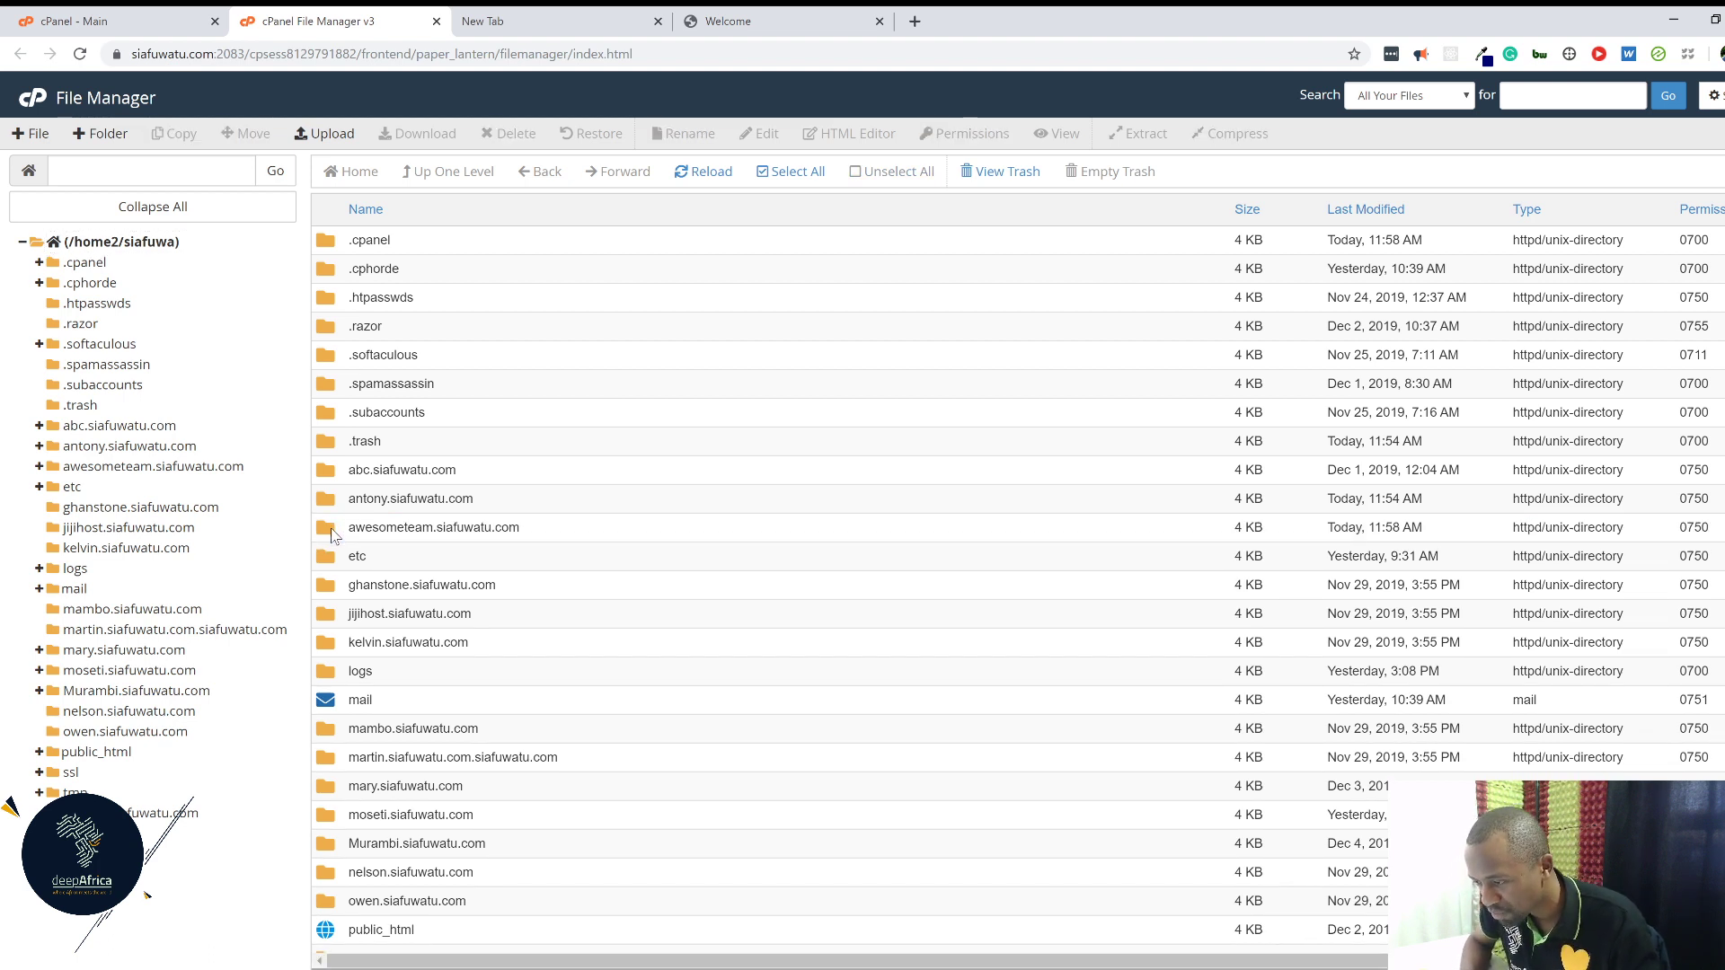
Enter the awesometeam.siafuwatu.com folder to reveal .well-known, cgi-bin and the 281-byte .htaccess.
double_click(332, 535)
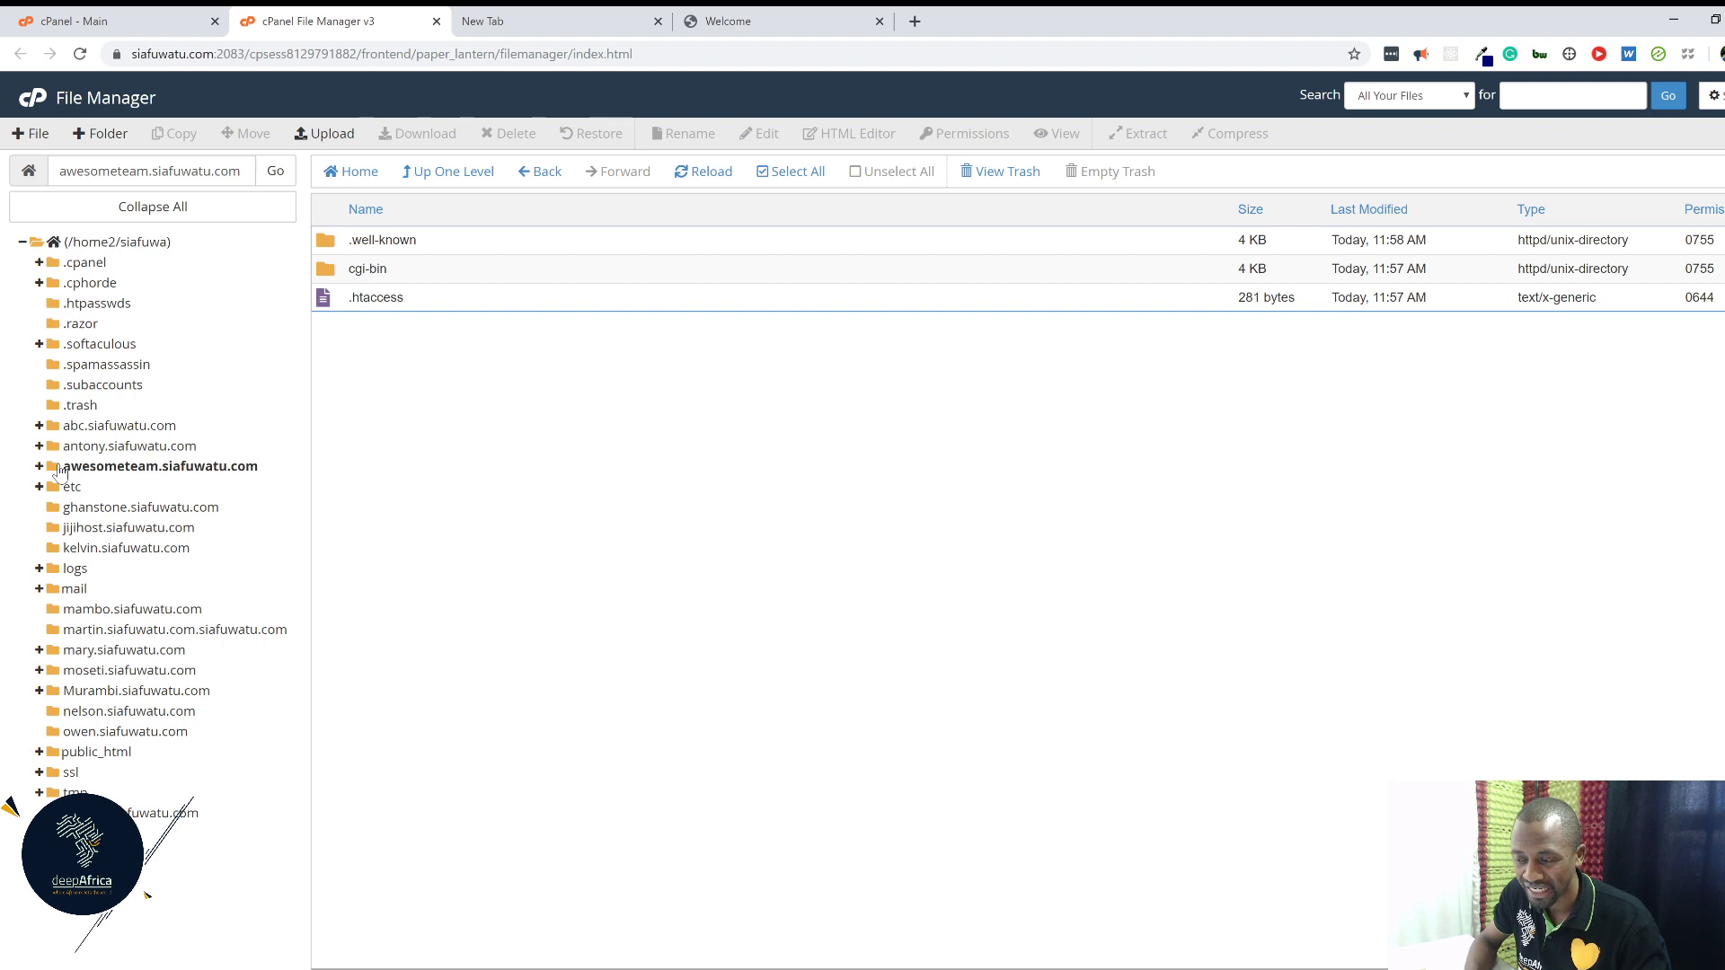
left_click(56, 471)
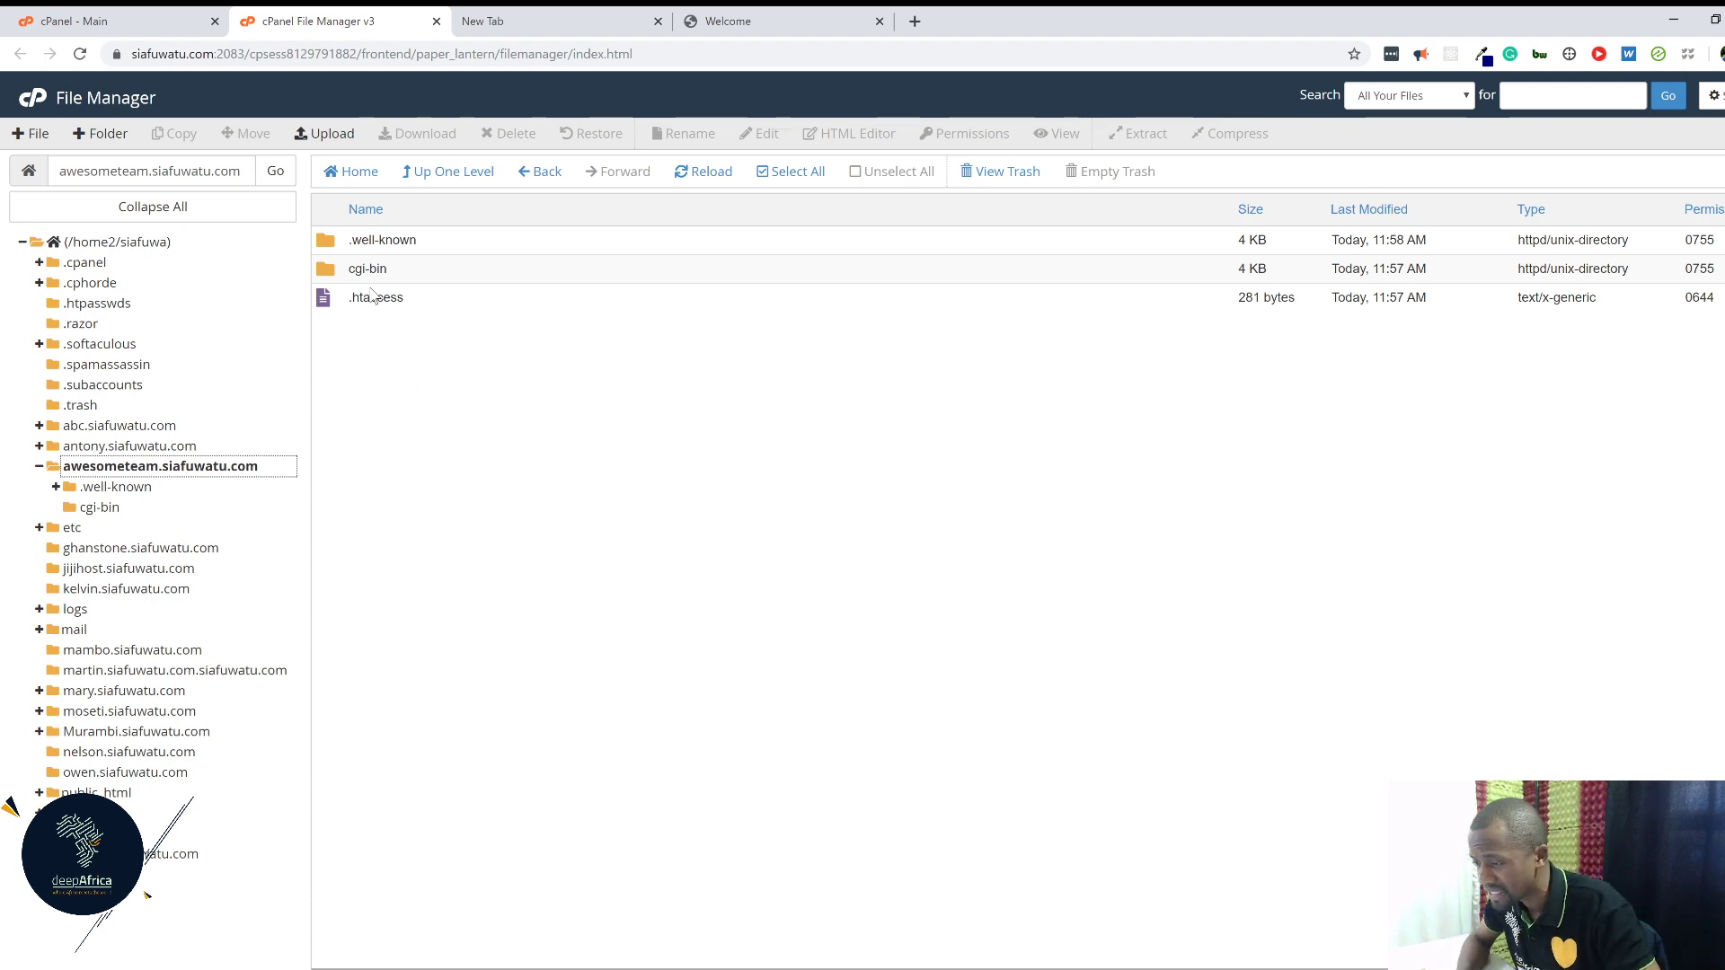
Compress .well-known, cgi-bin and .htaccess into the zip archive .well-known.zip.
left_click(325, 245)
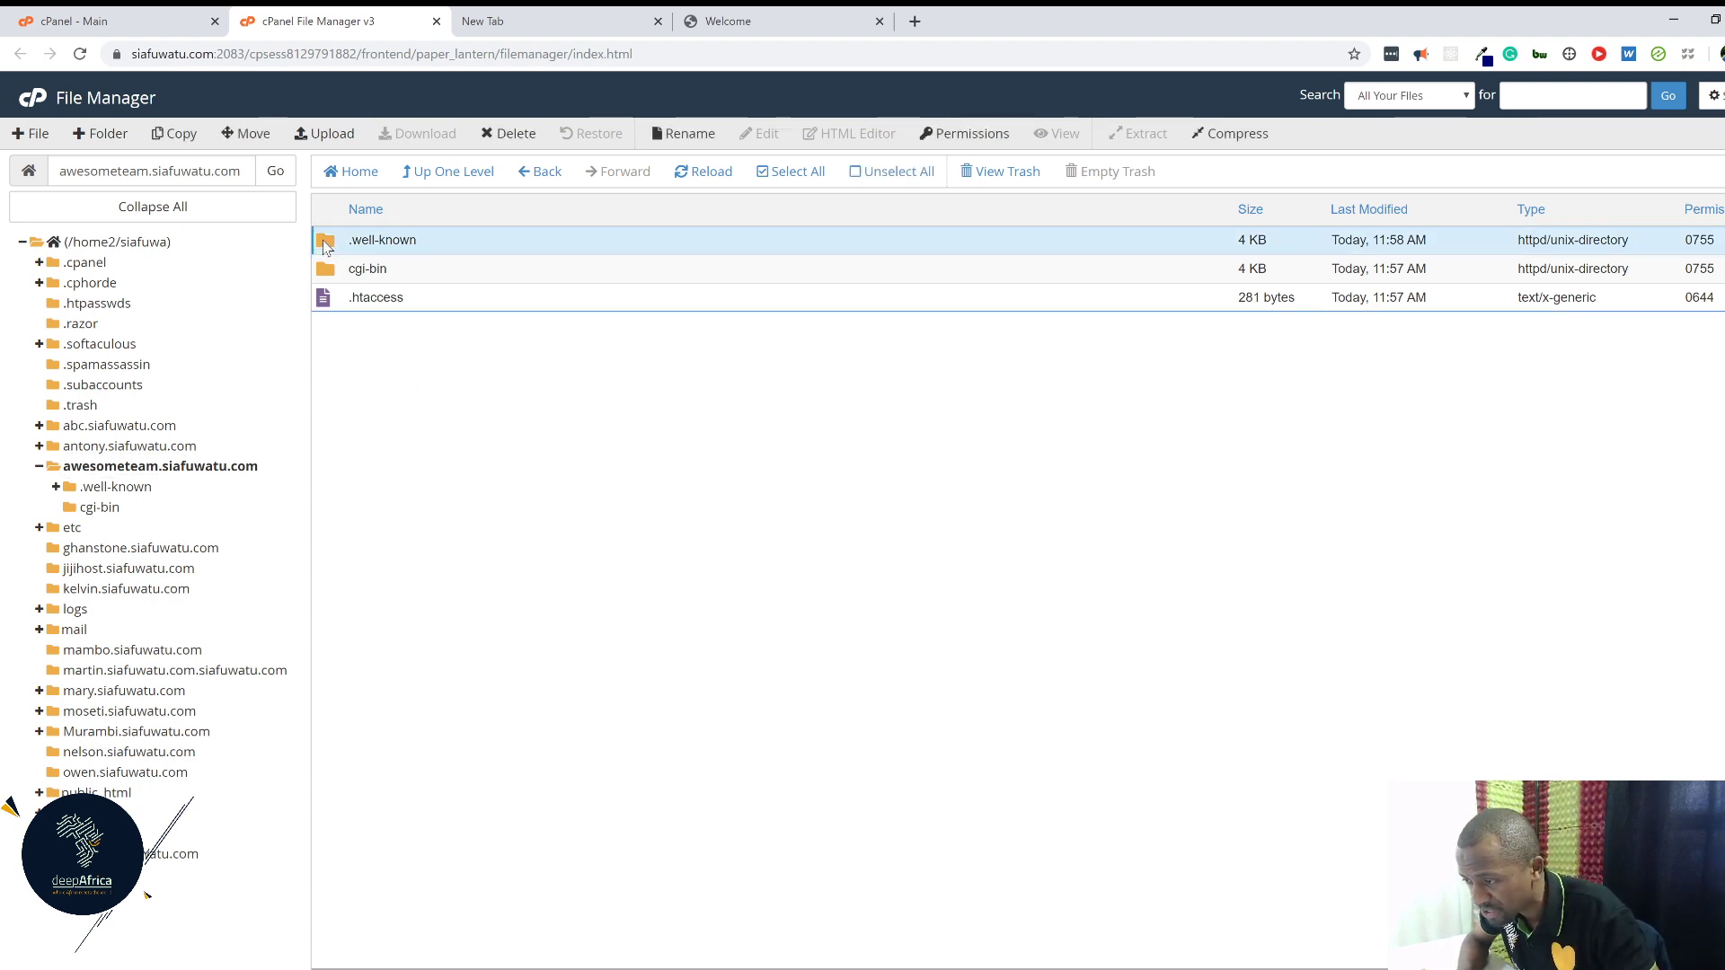
left_click(325, 305, "shift")
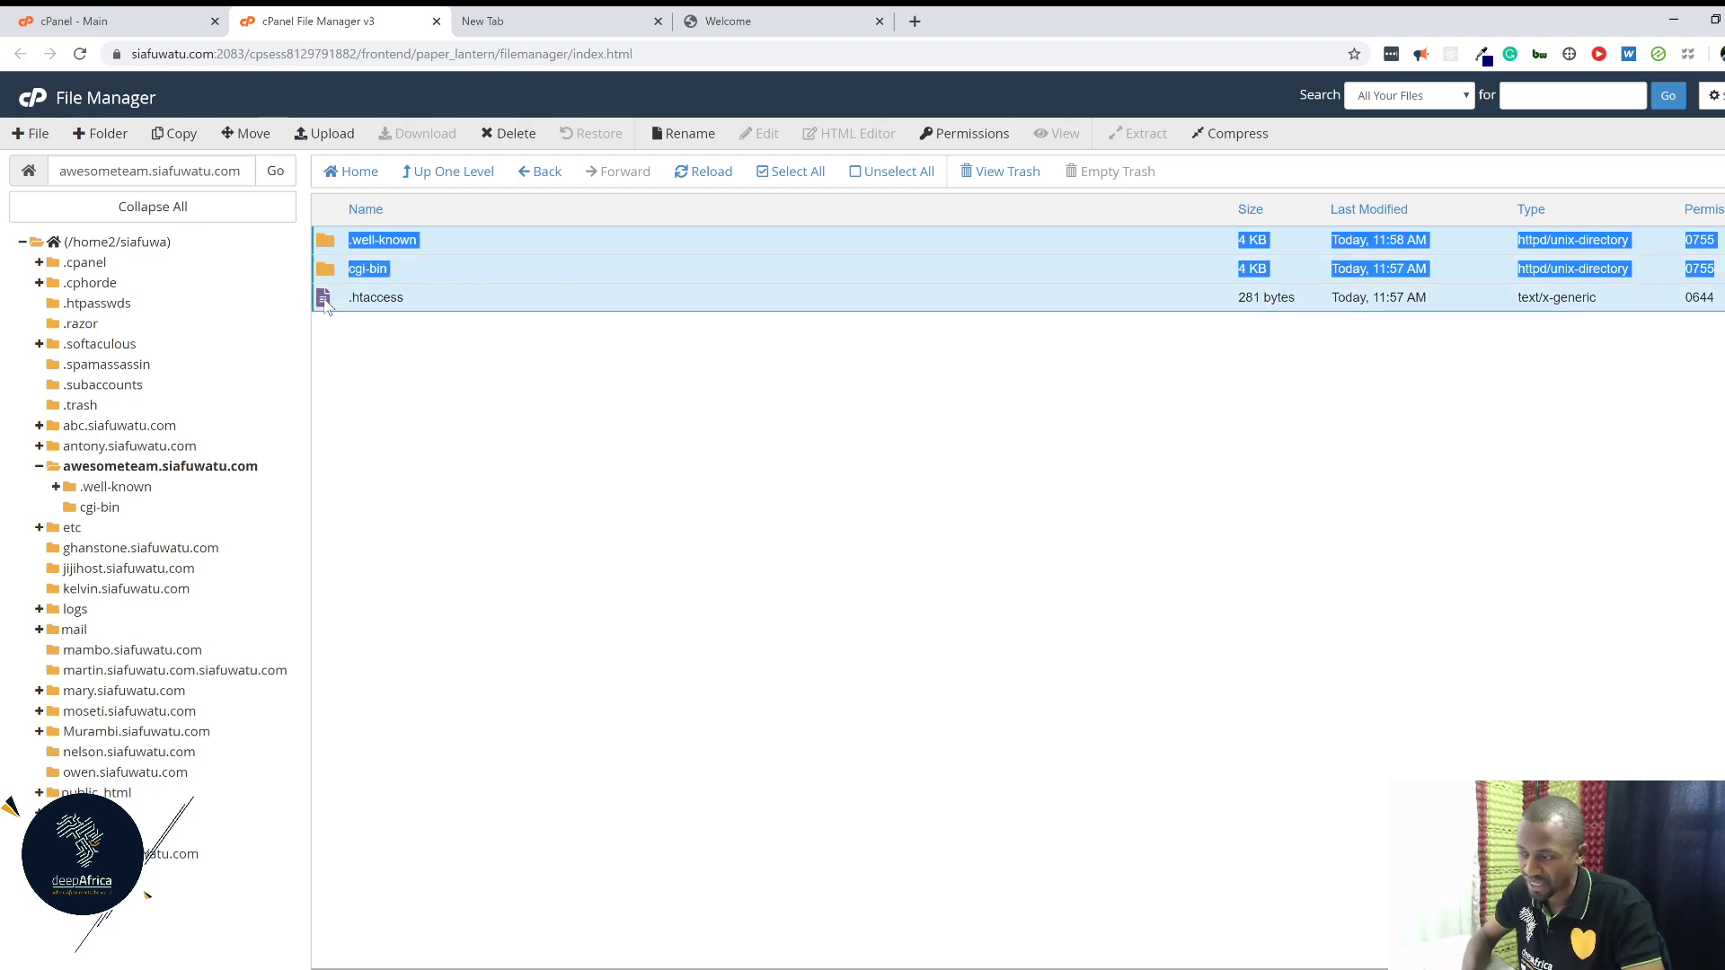
left_click(1227, 135)
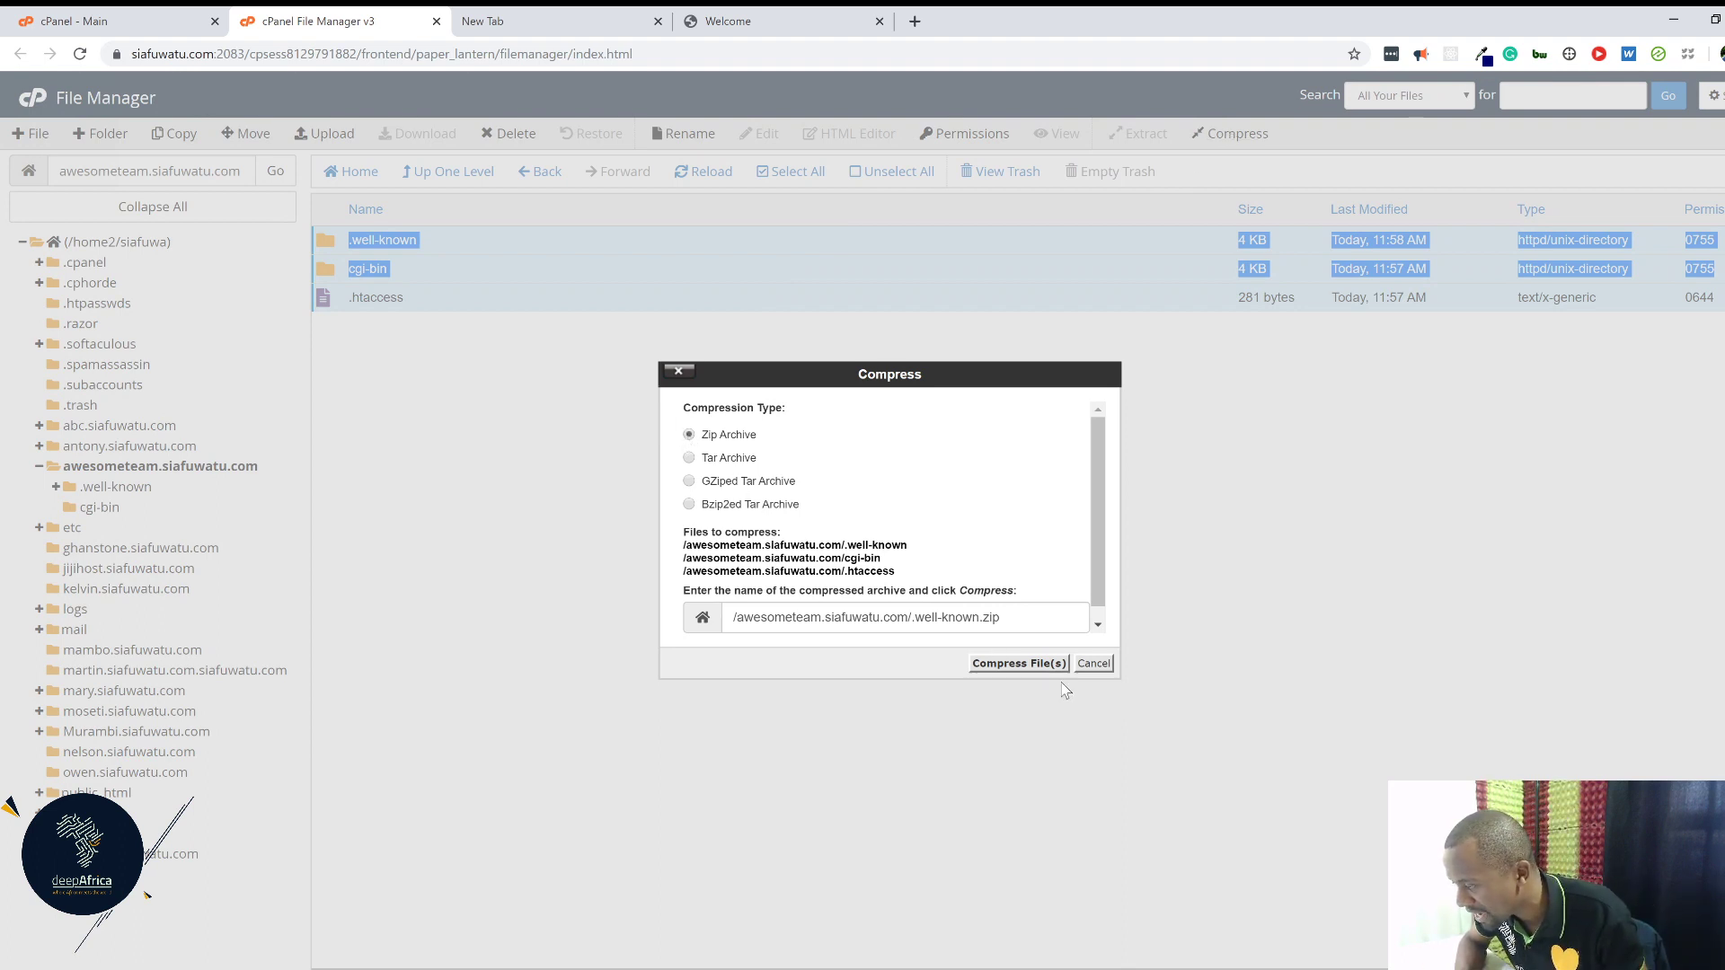
left_click(1021, 664)
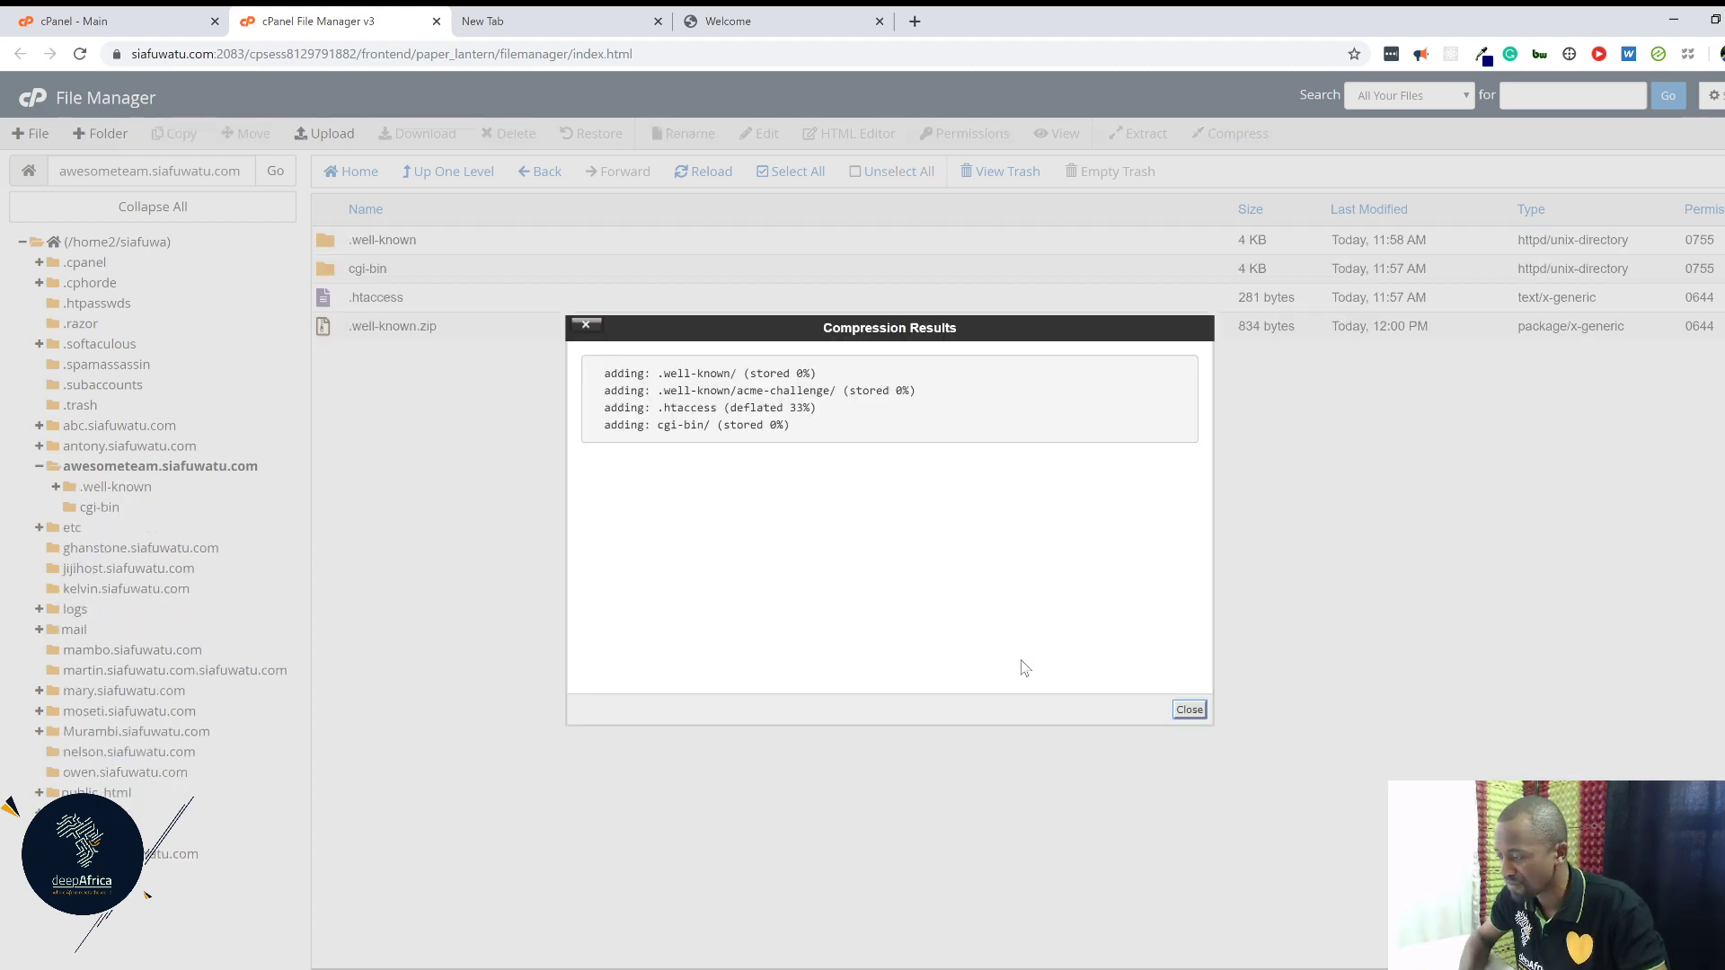
left_click(1188, 710)
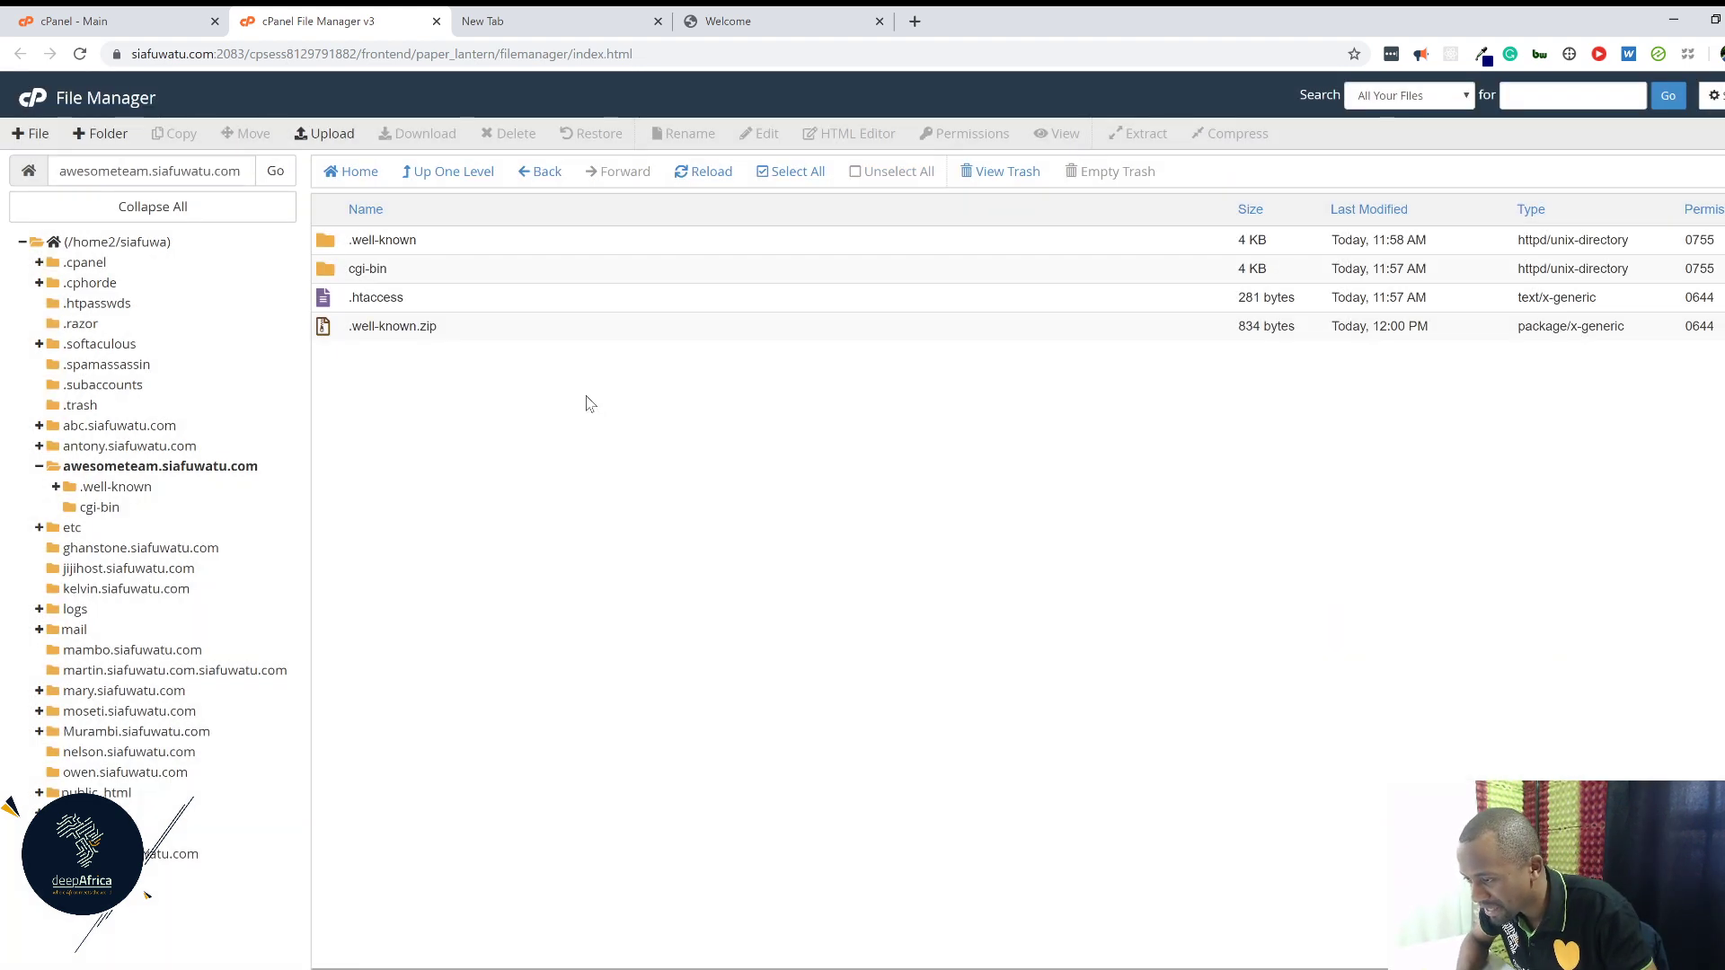
Rename the archive .well-known.zip to Backup.zip.
double_click(372, 327)
double_click(372, 329)
triple_click(371, 329)
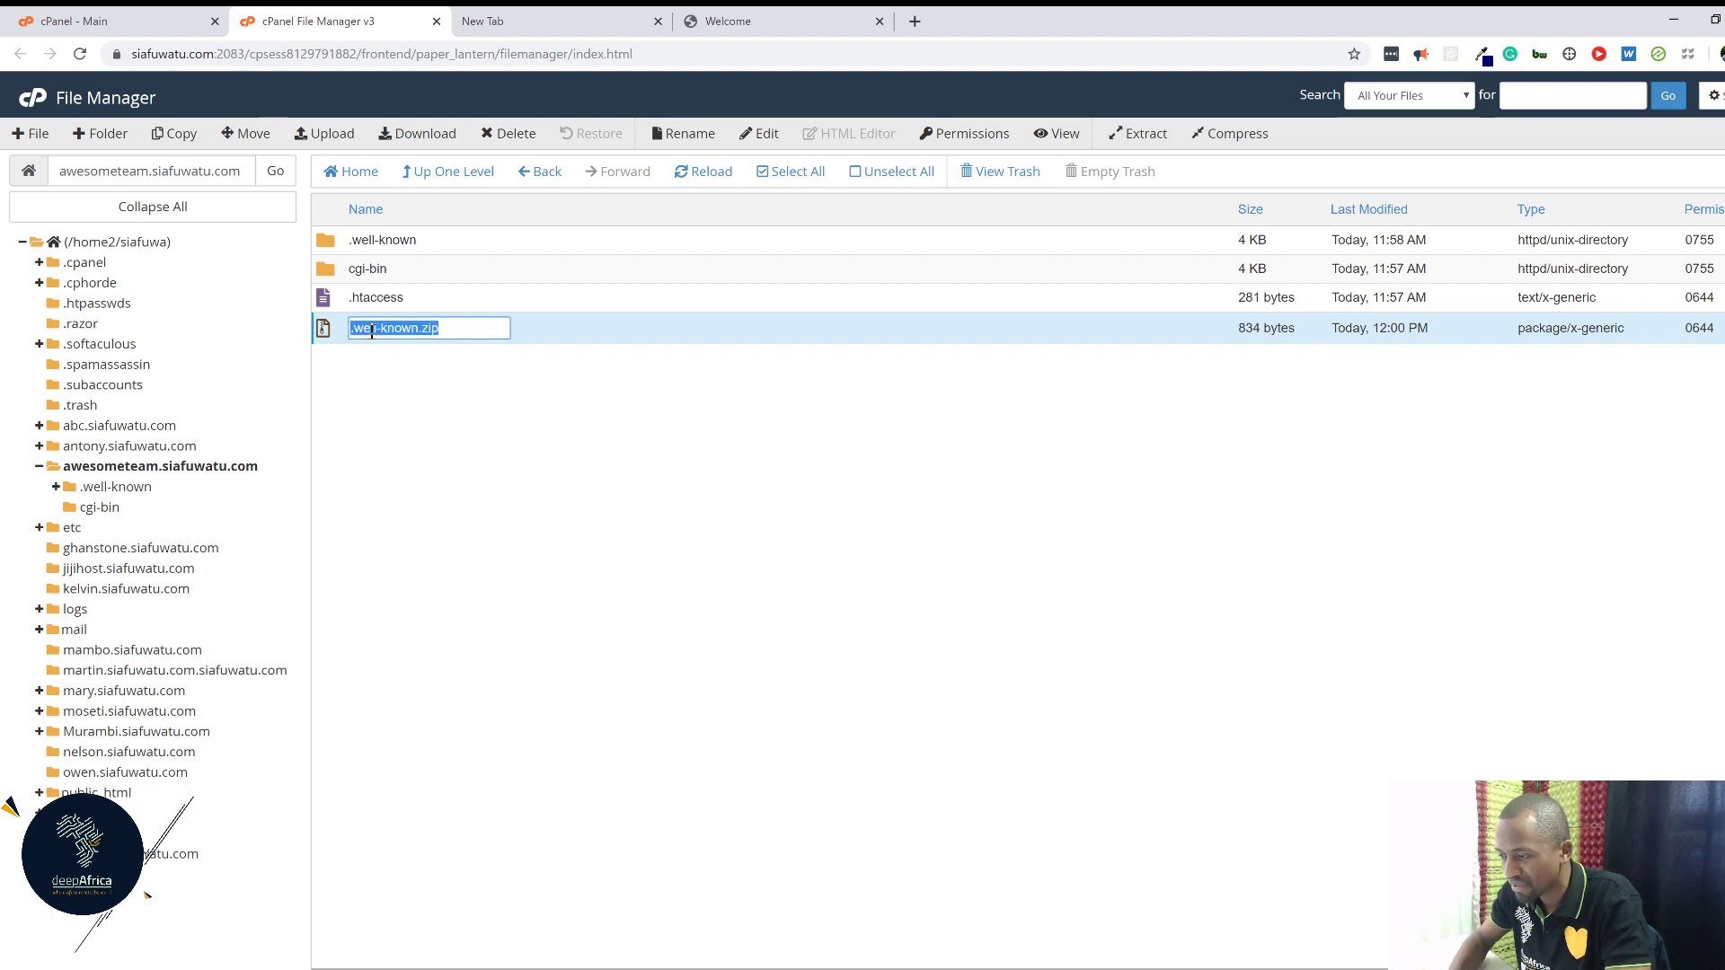
type("Backup")
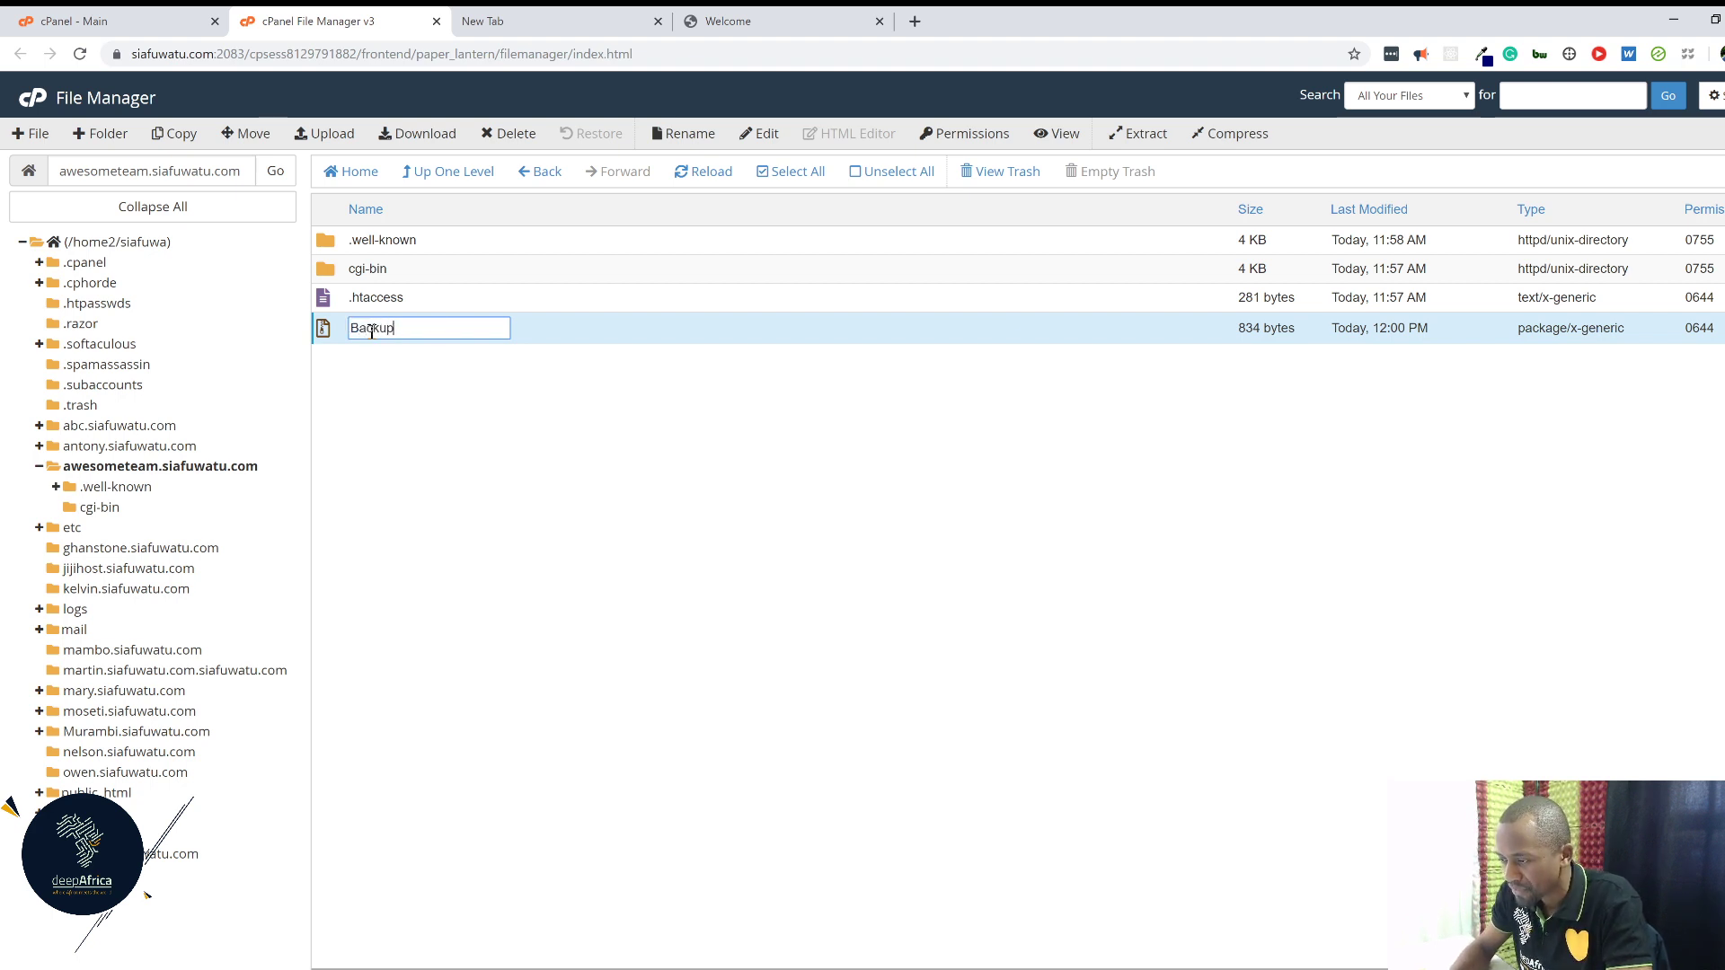
type(".zip")
key("Return")
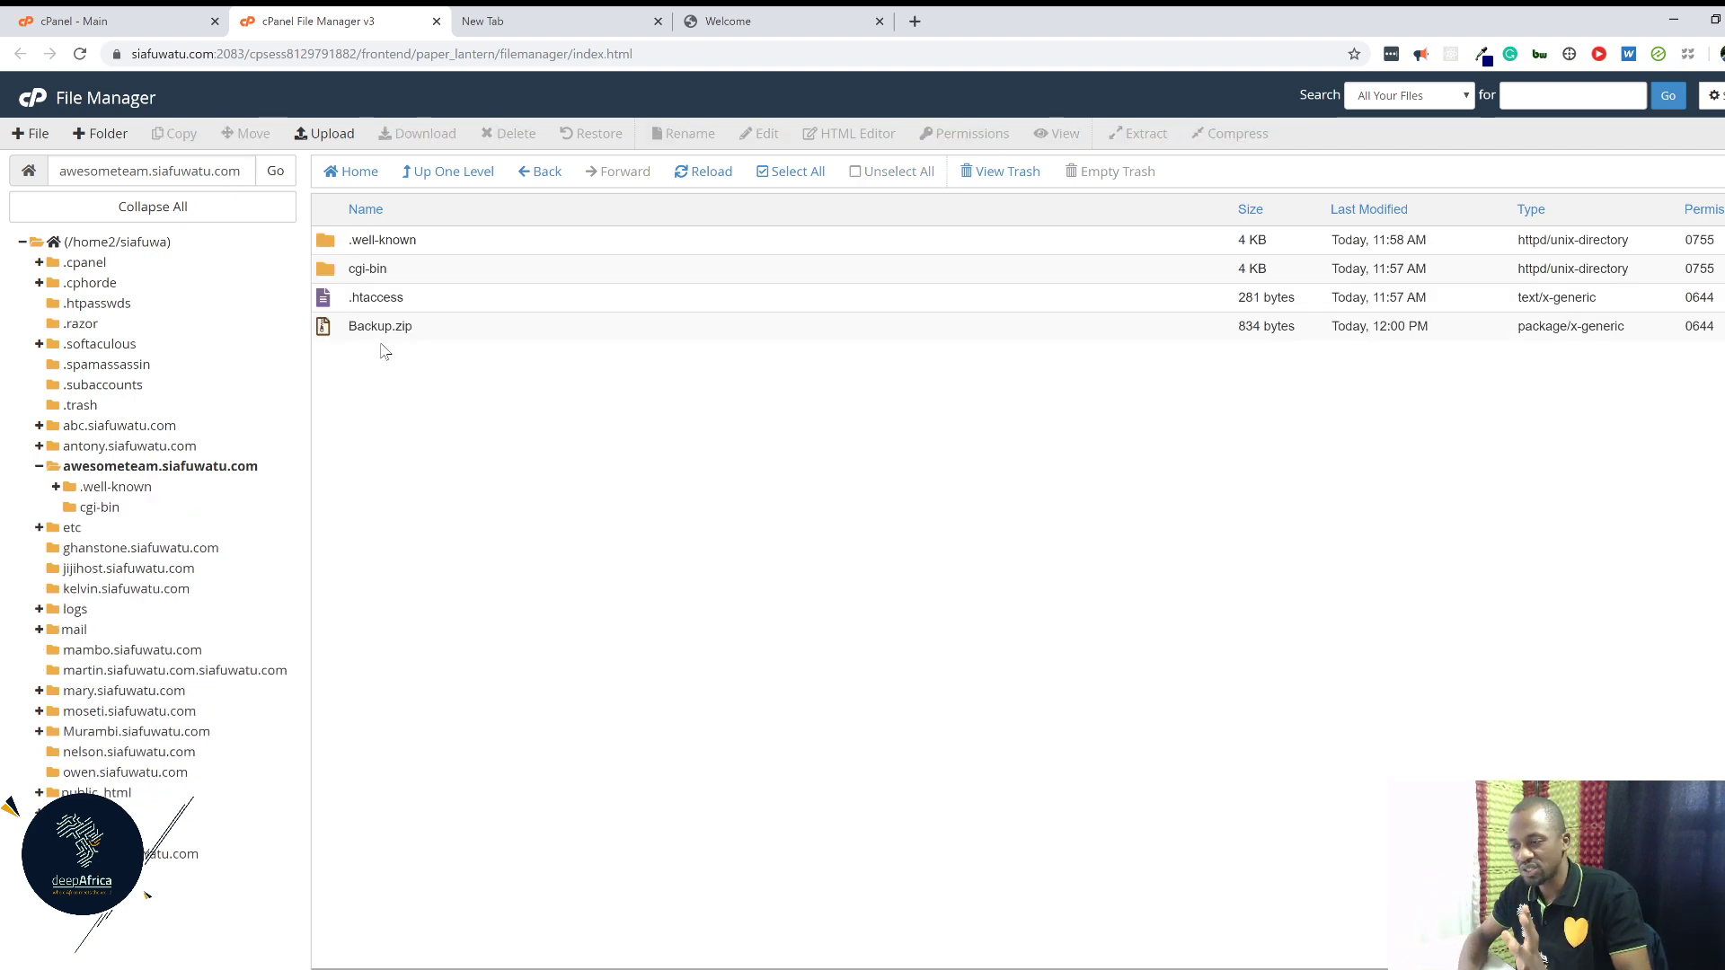
Move .well-known, cgi-bin and .htaccess to the trash, keeping only Backup.zip.
left_click(334, 248)
left_click(326, 299)
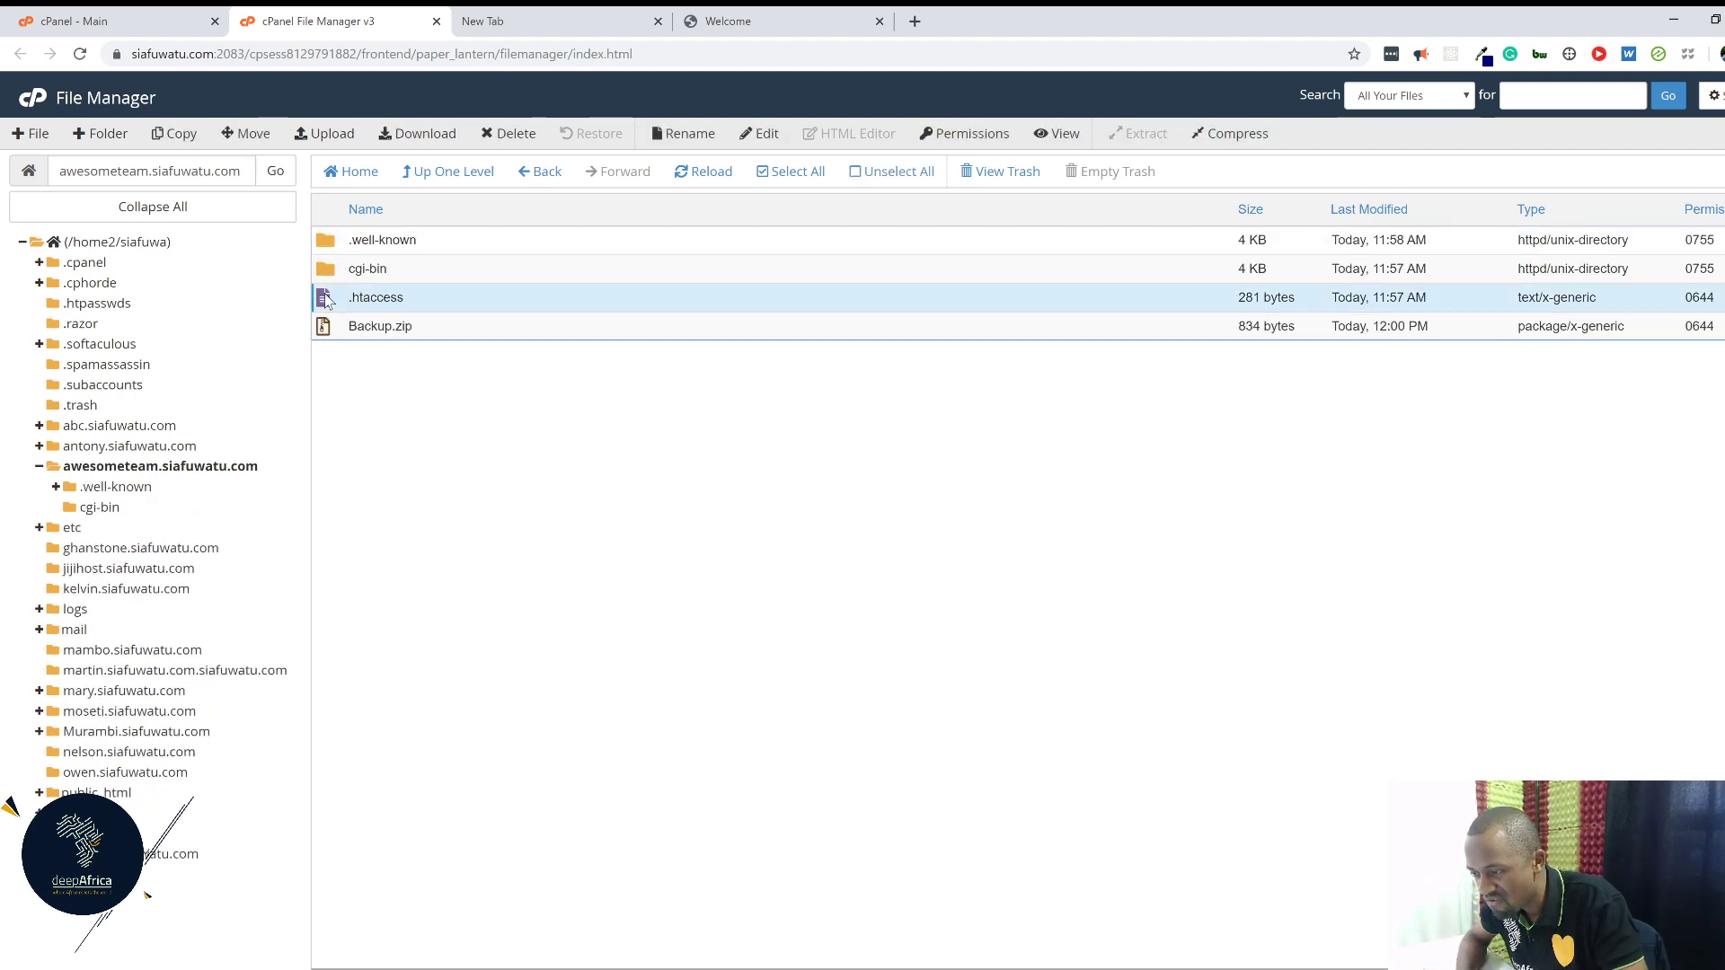
left_click(326, 250, "shift")
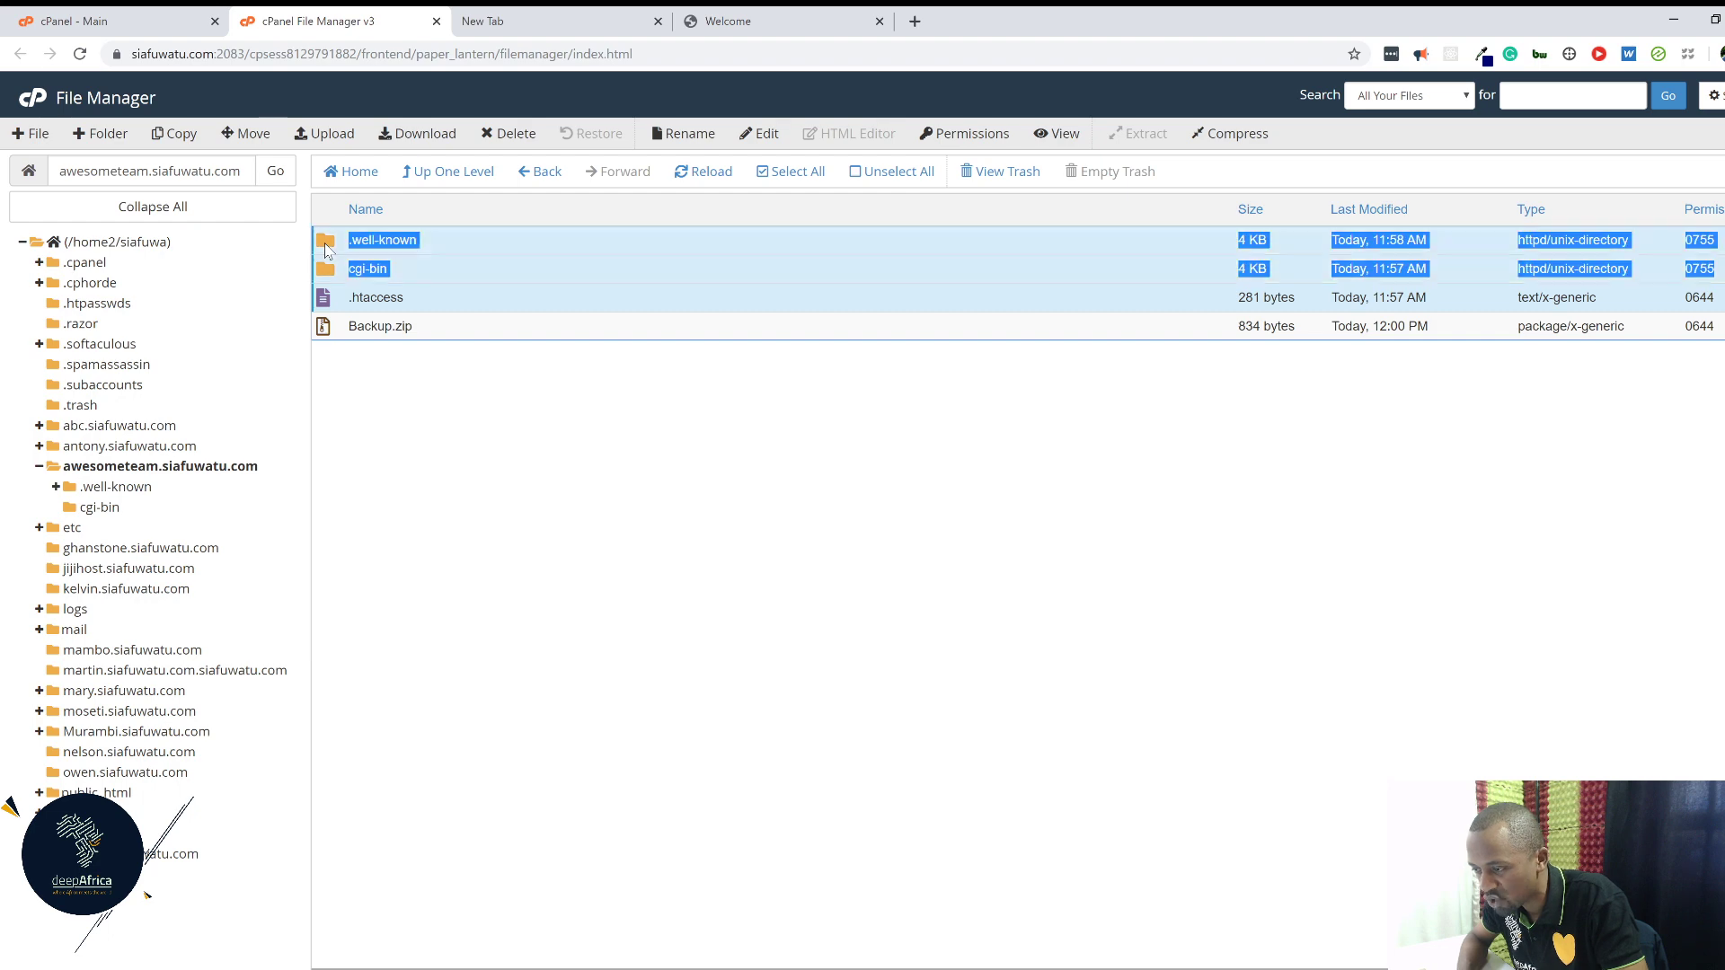
key("Delete")
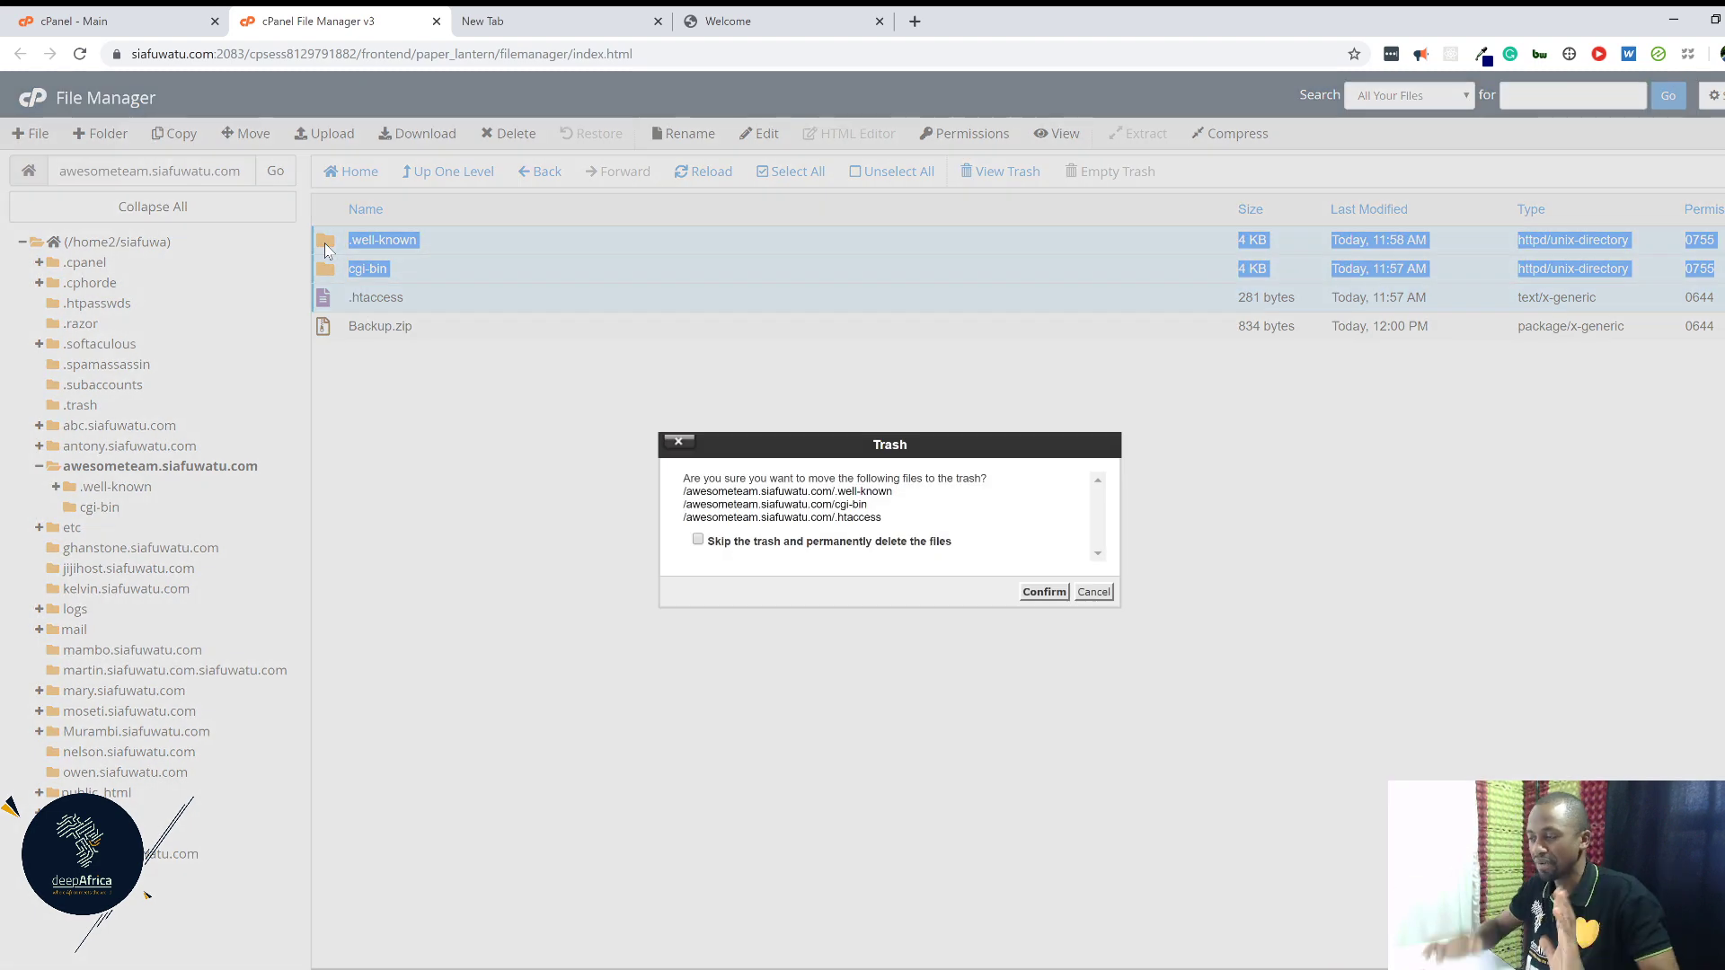
left_click(1044, 592)
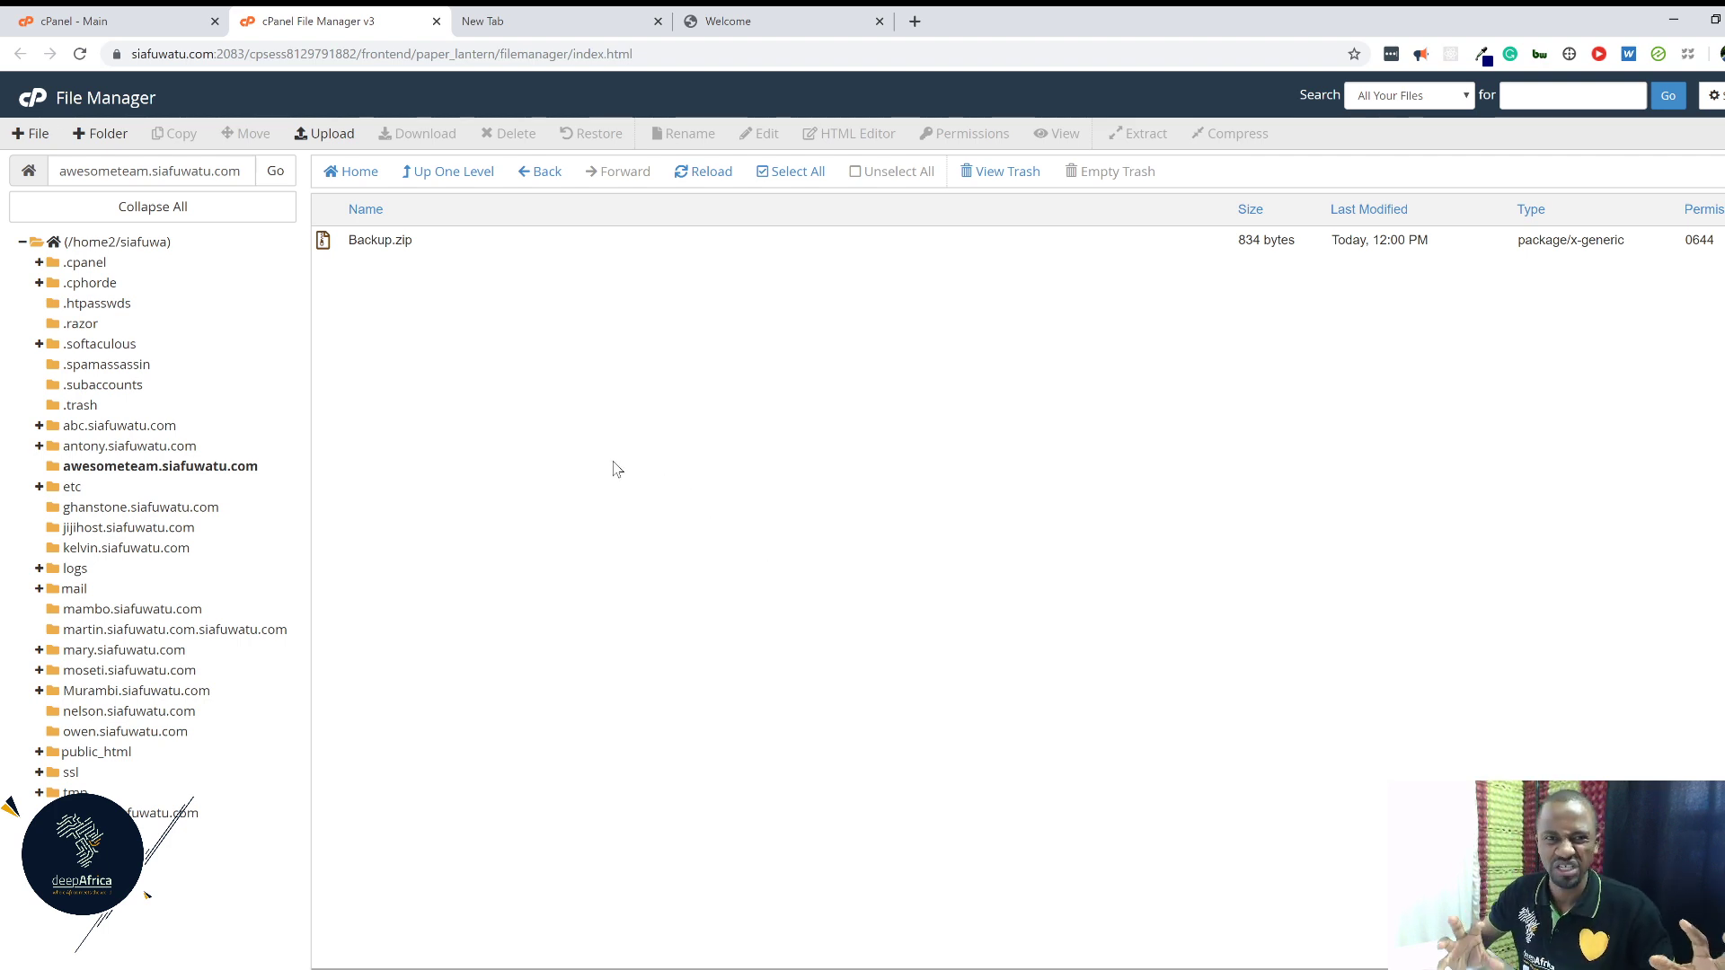
Upload upload.zip (1.06 MB) into the awesometeam.siafuwatu.com folder and close the upload page.
left_click(327, 135)
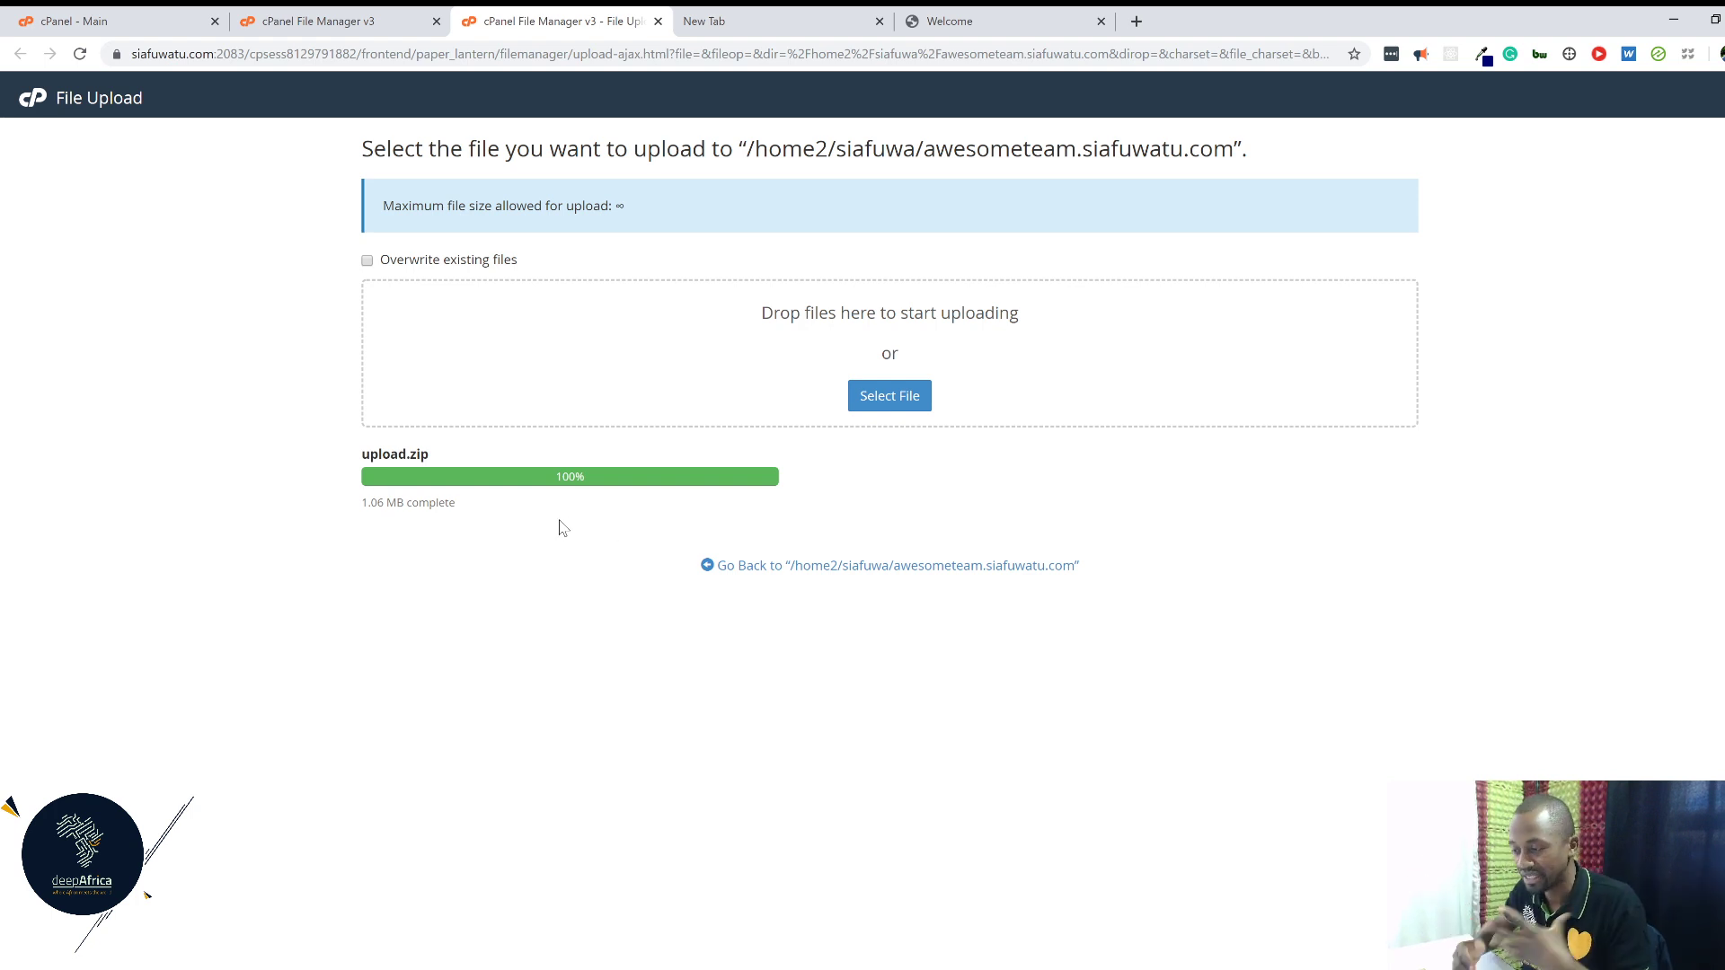
left_click(659, 21)
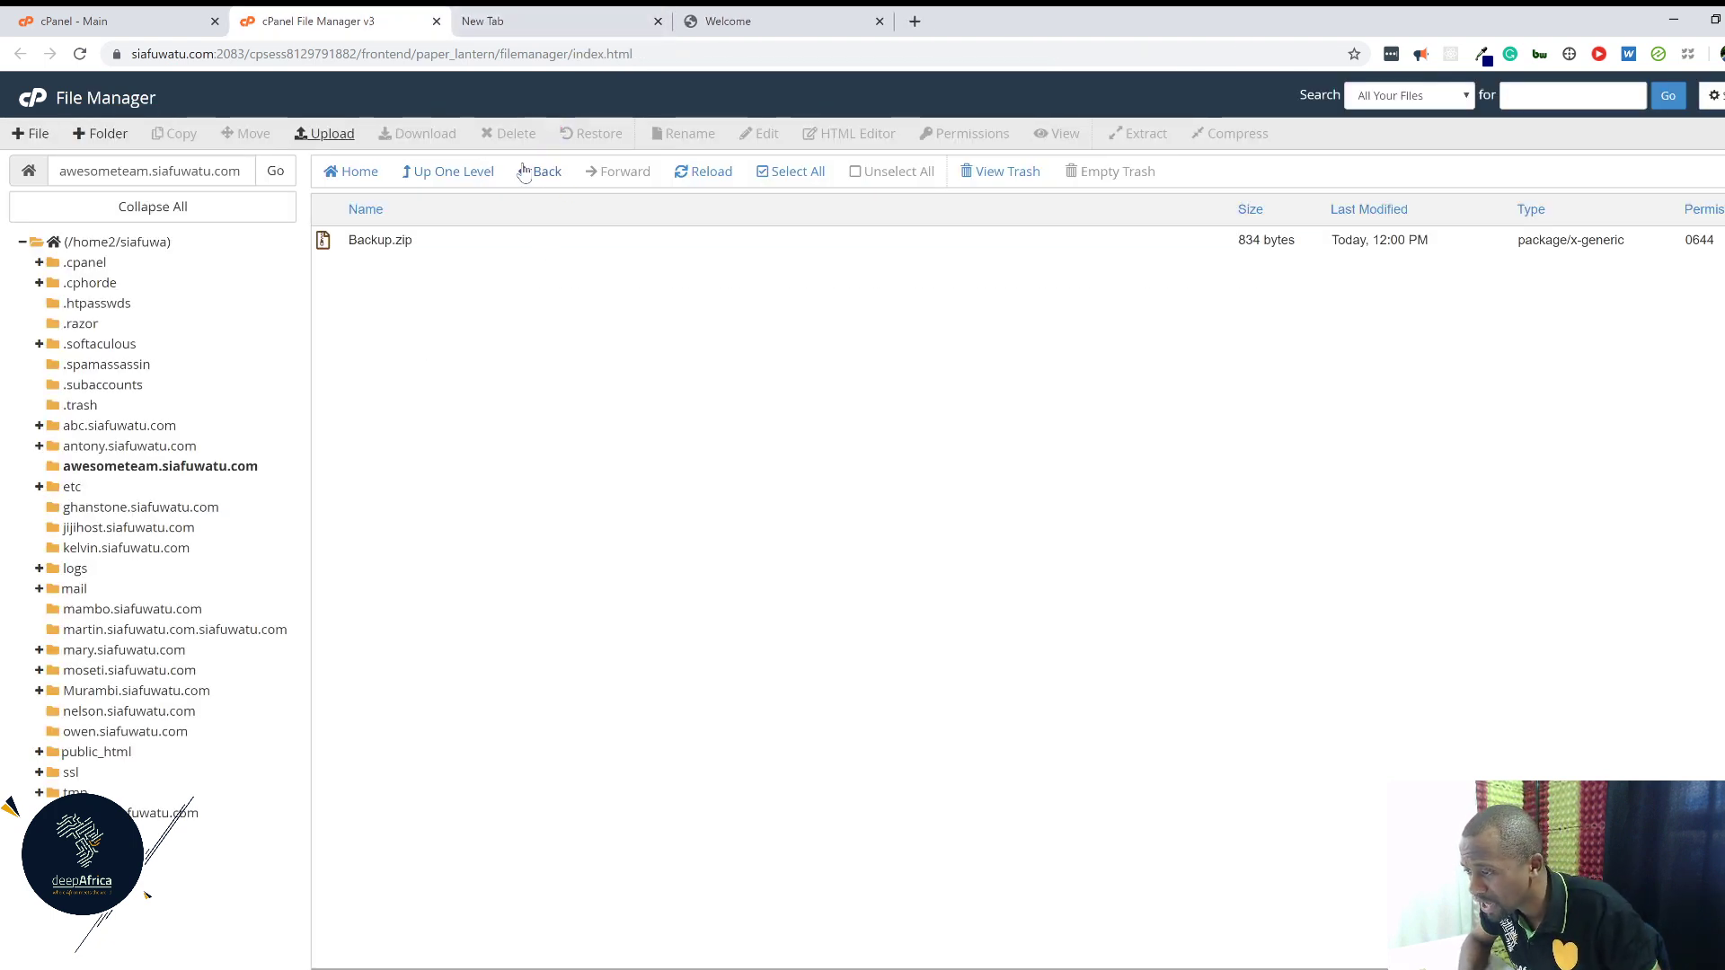
Extract upload.zip into awesometeam.siafuwatu.com, producing assets, images, .htaccess and index.html.
left_click(673, 177)
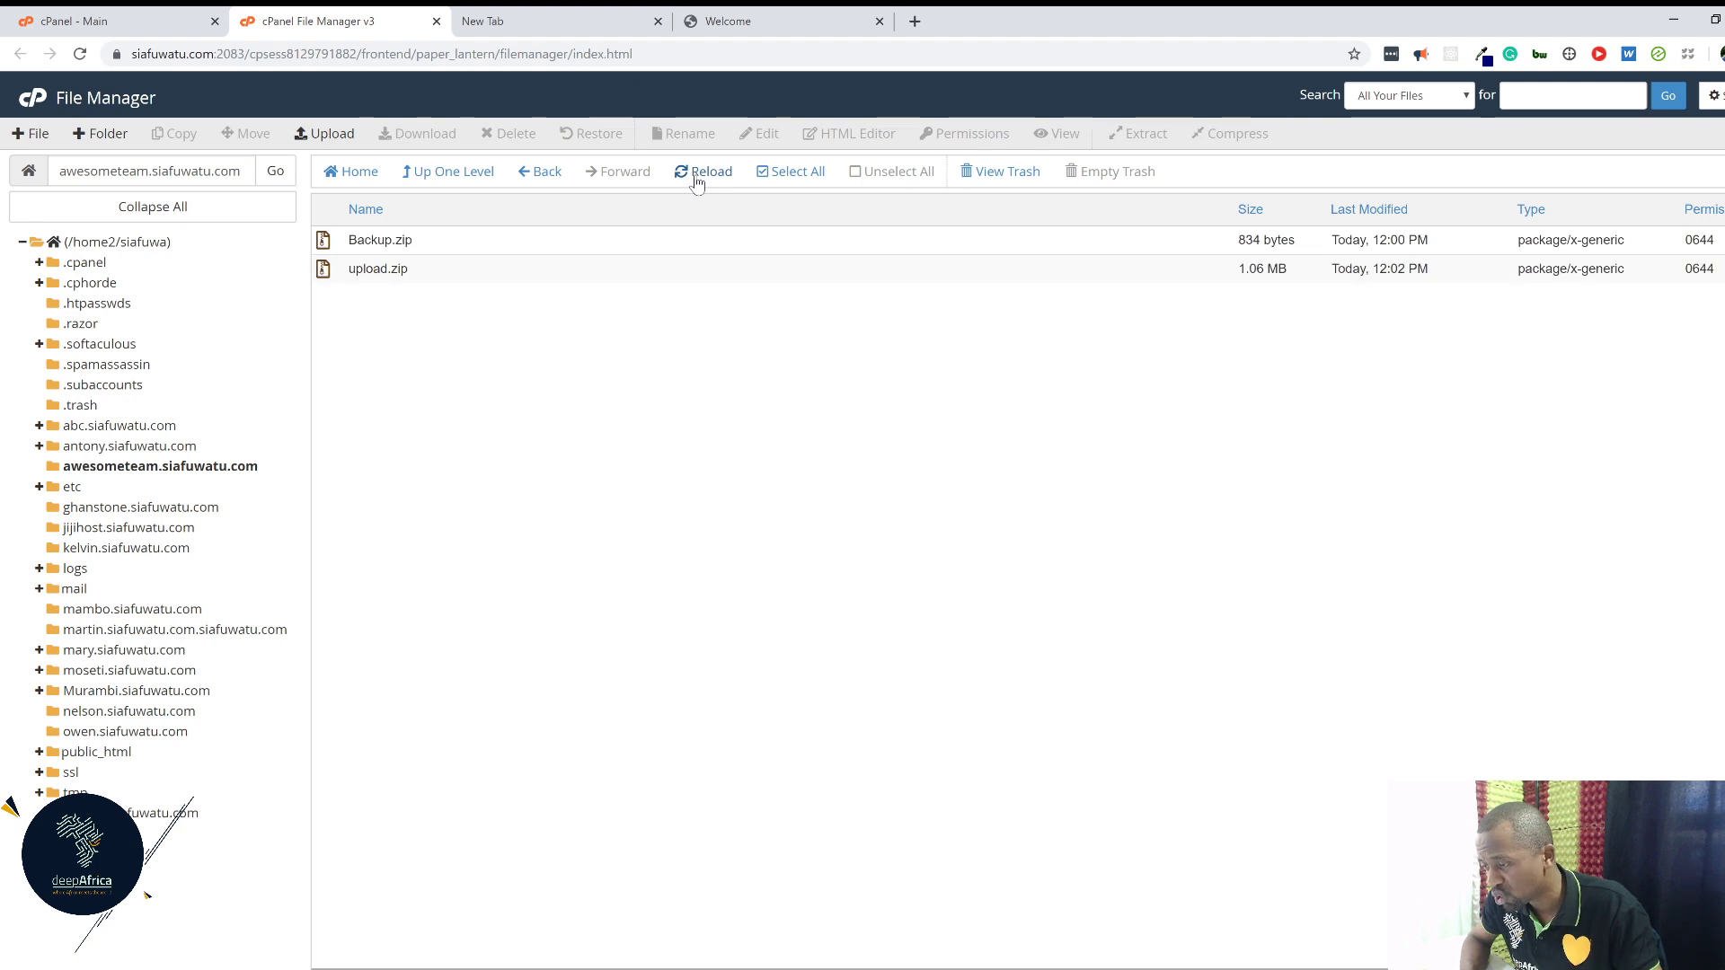
left_click(323, 272)
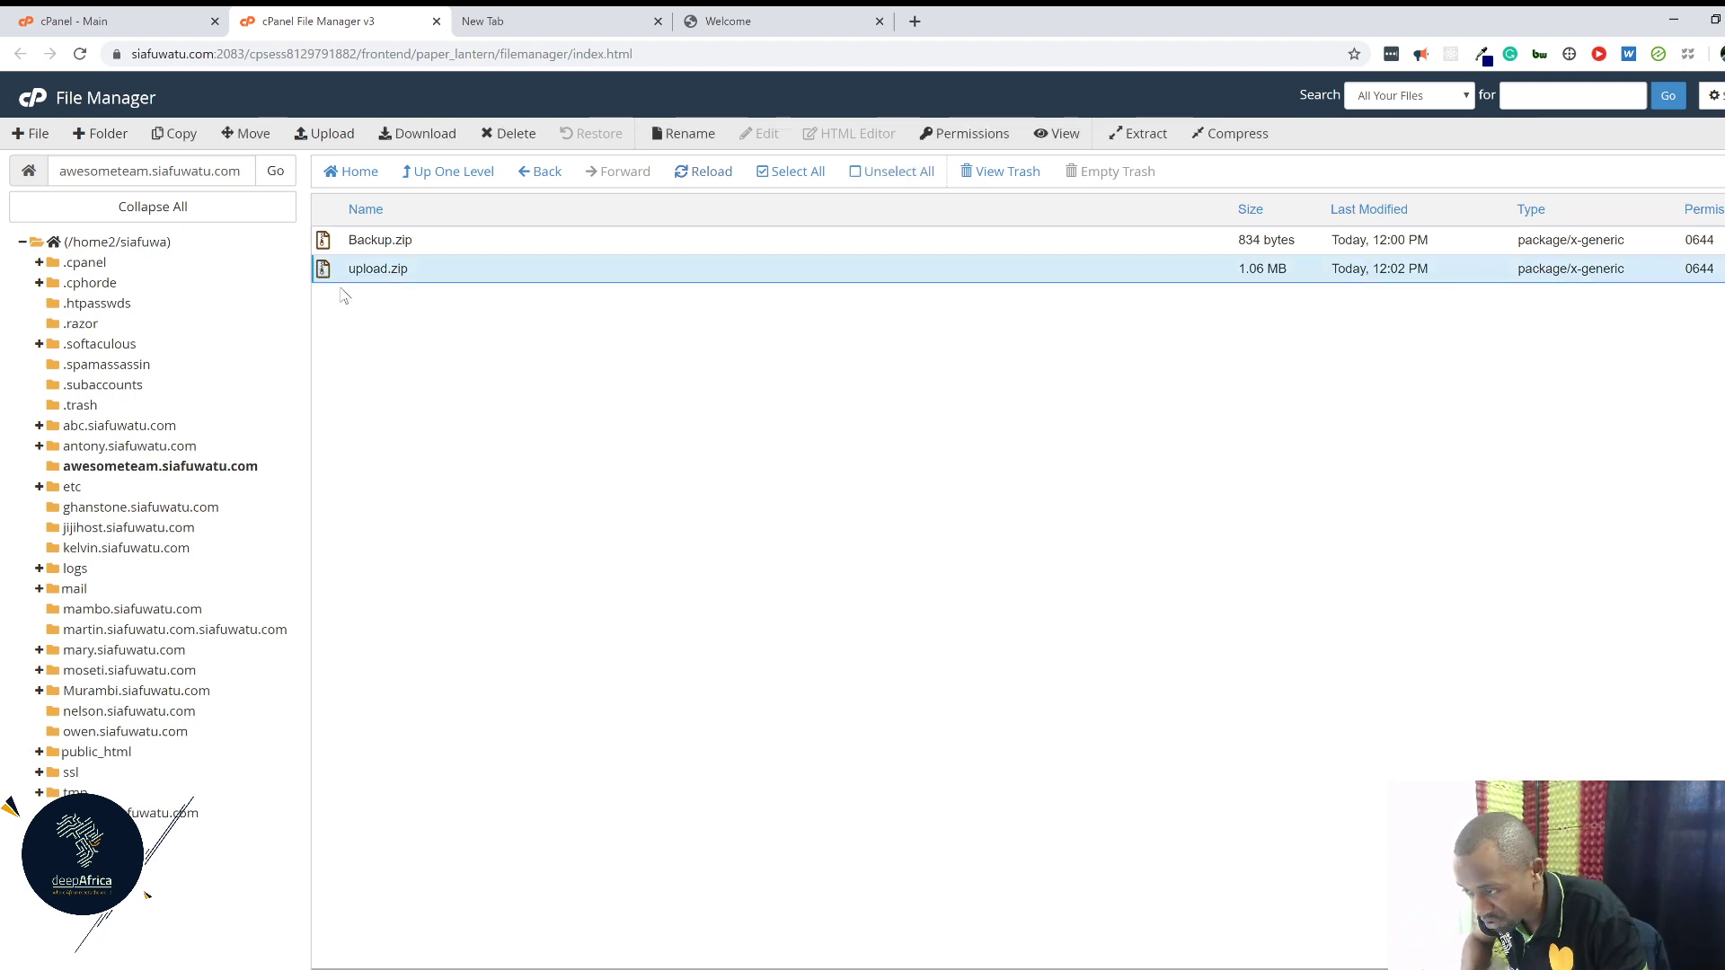
left_click(1137, 135)
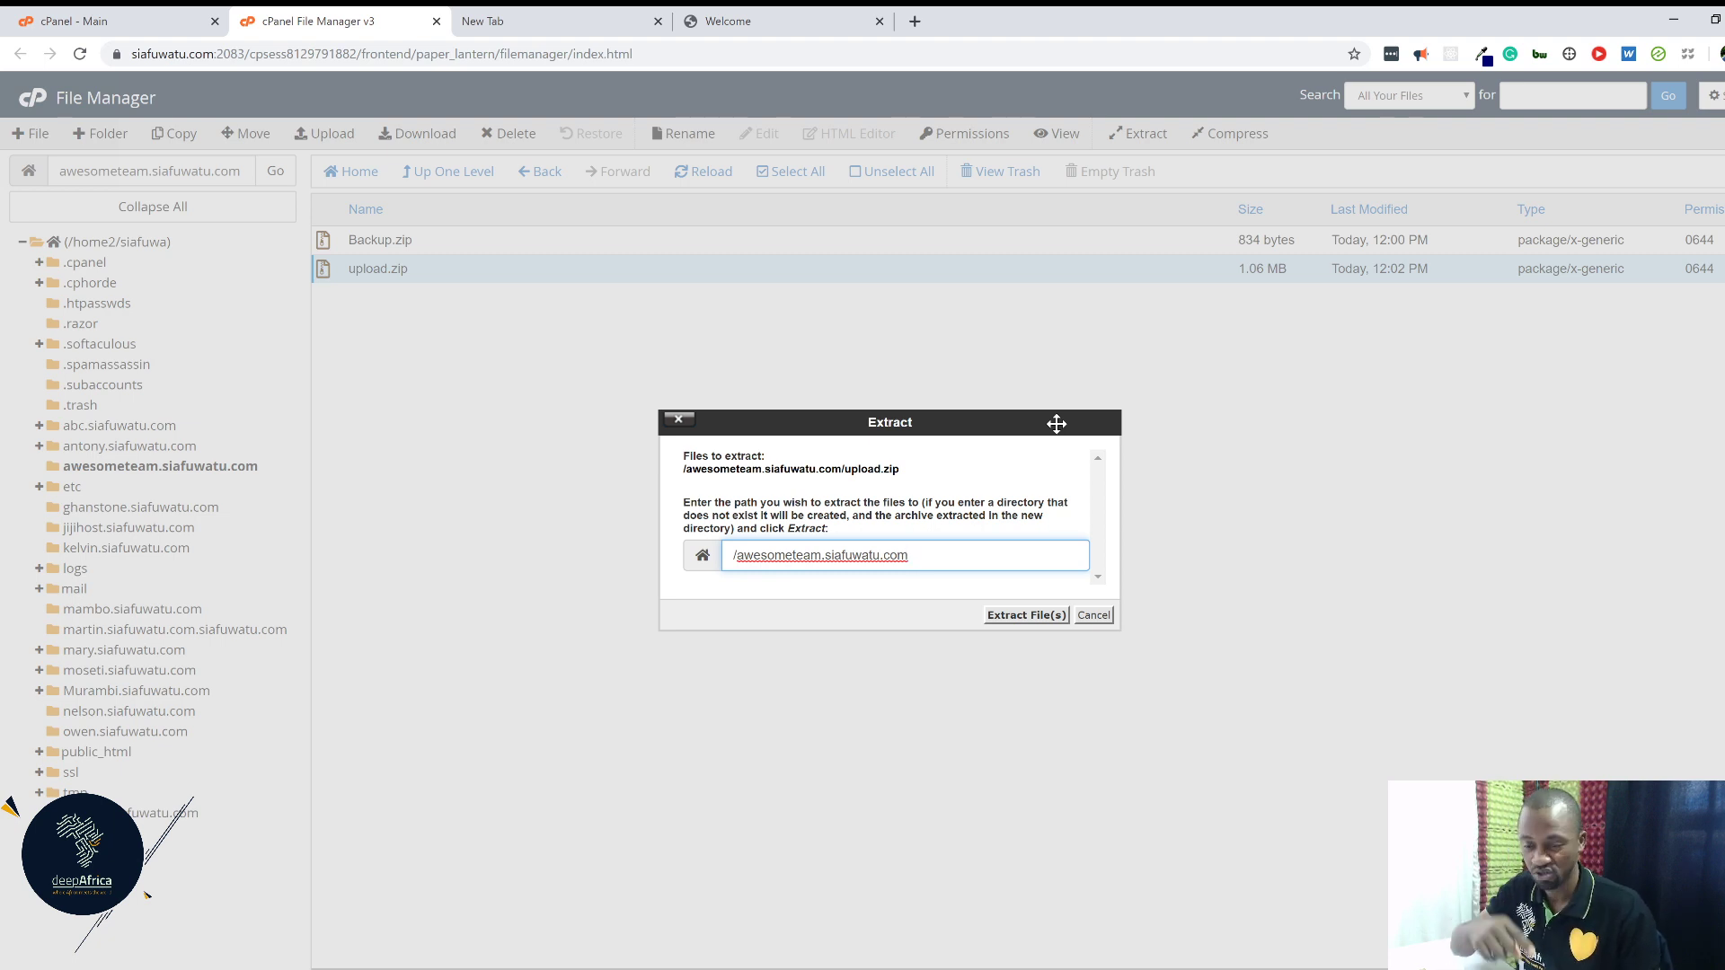
left_click(1025, 616)
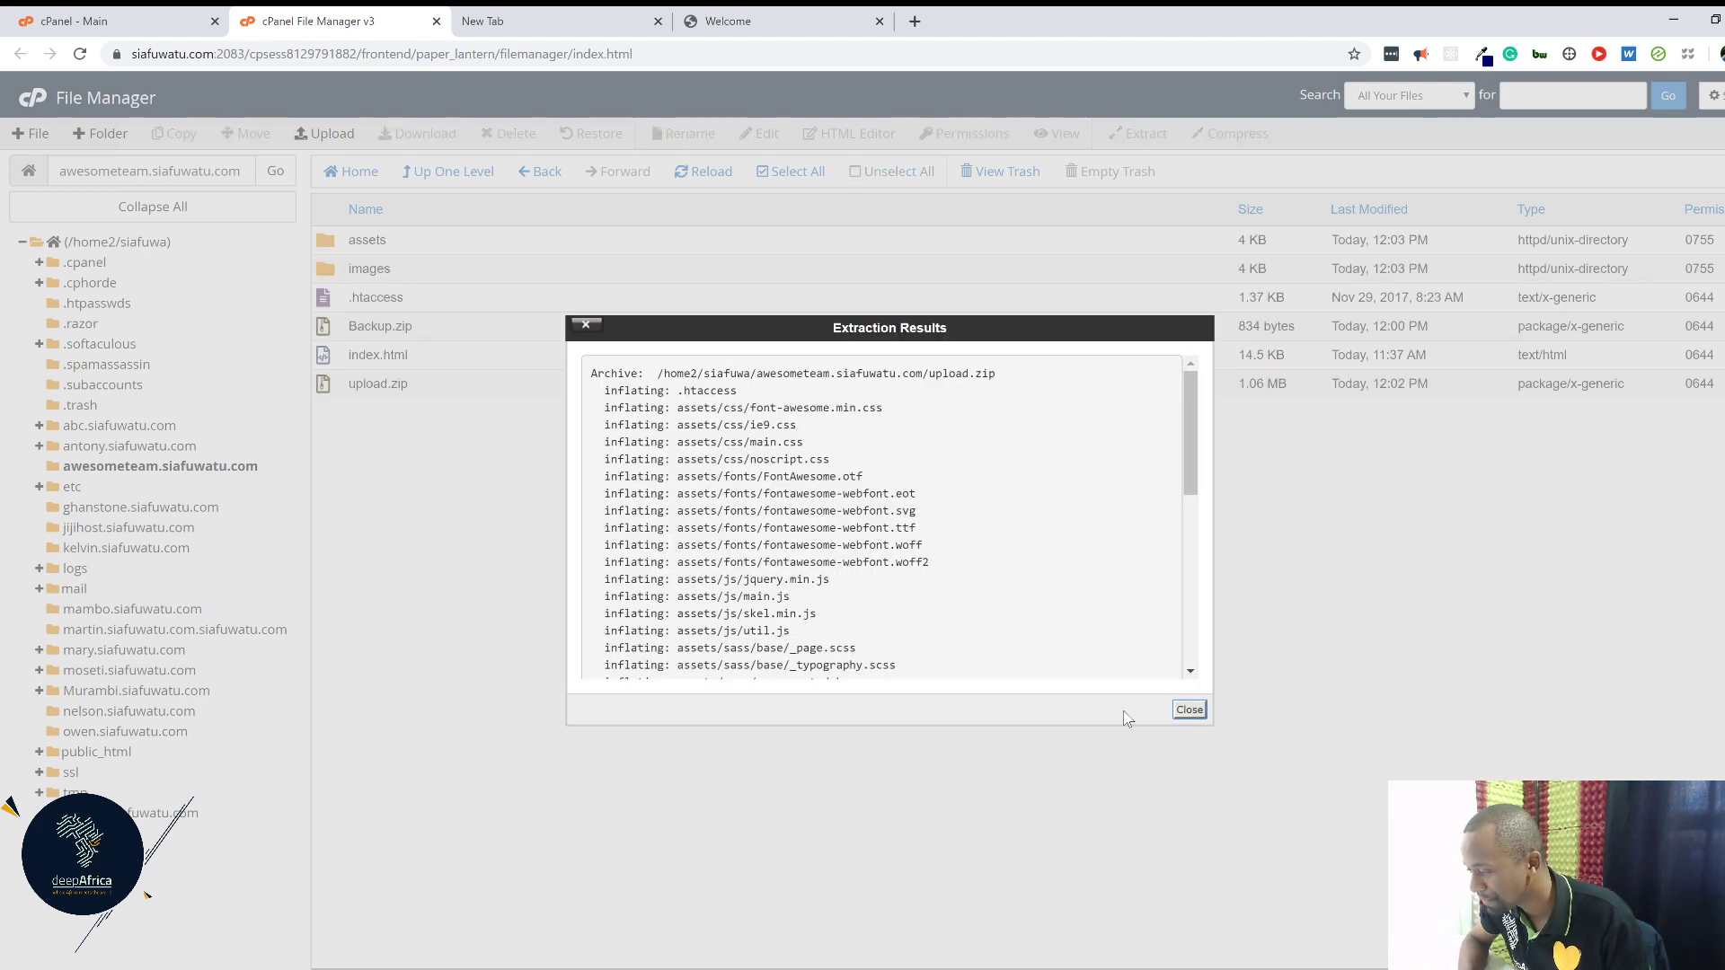
left_click(1188, 709)
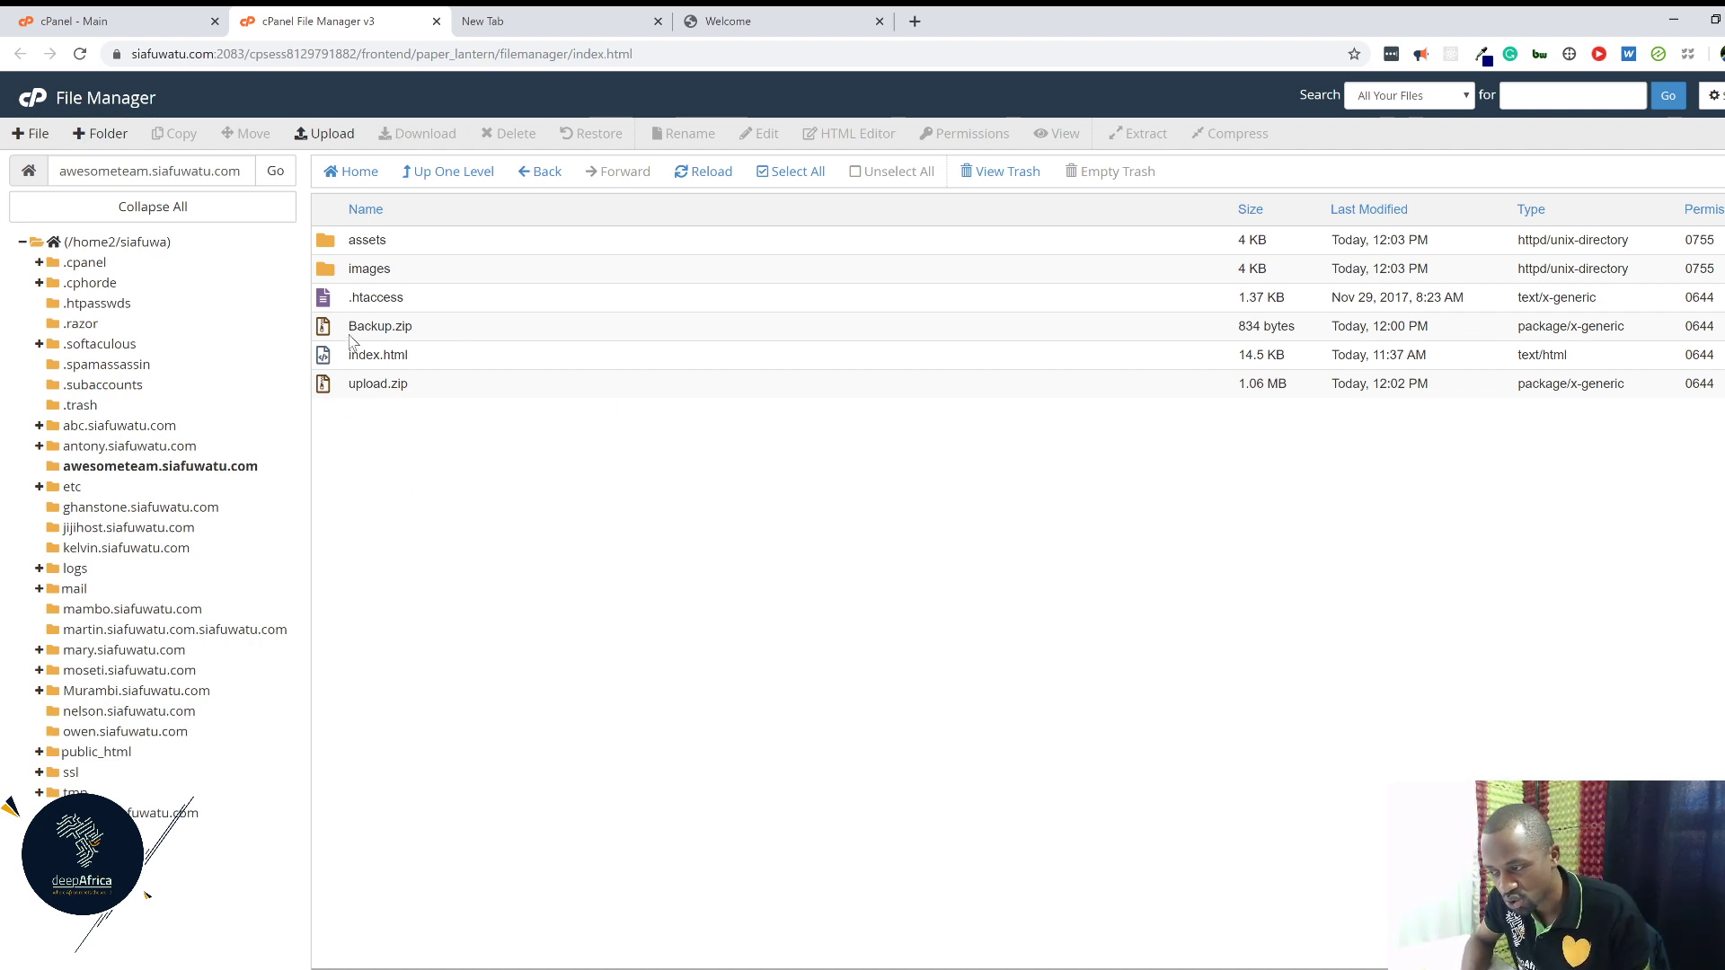
left_click(325, 359)
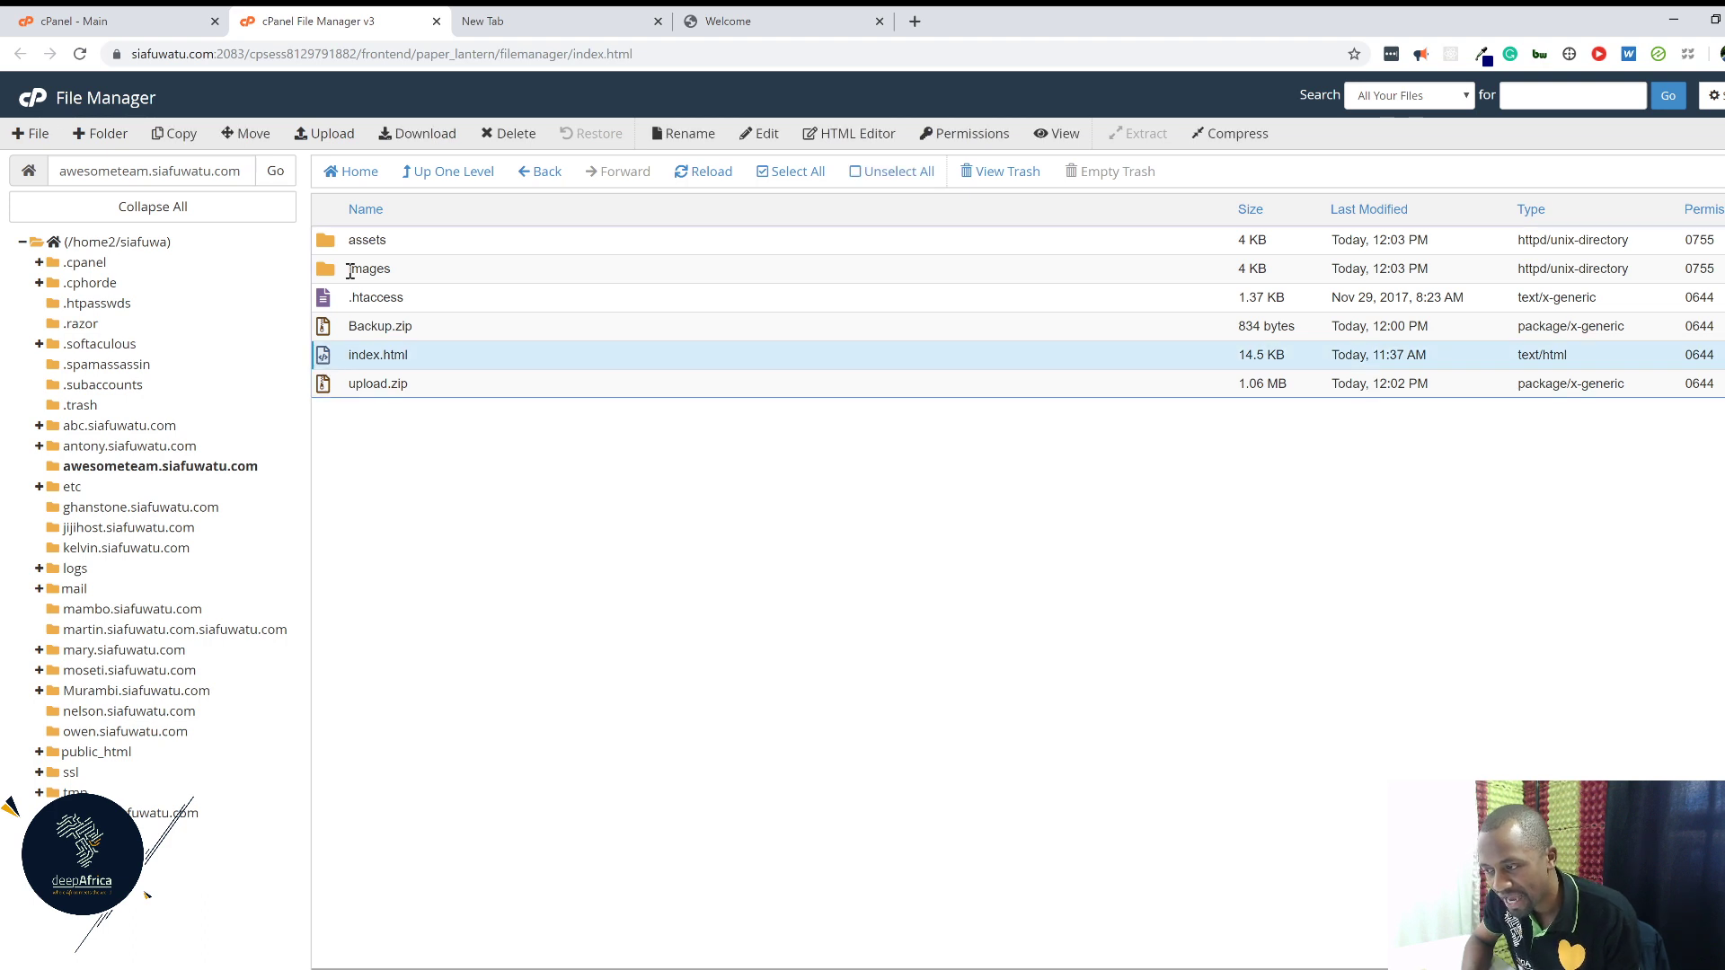
left_click(351, 271)
left_click(329, 249)
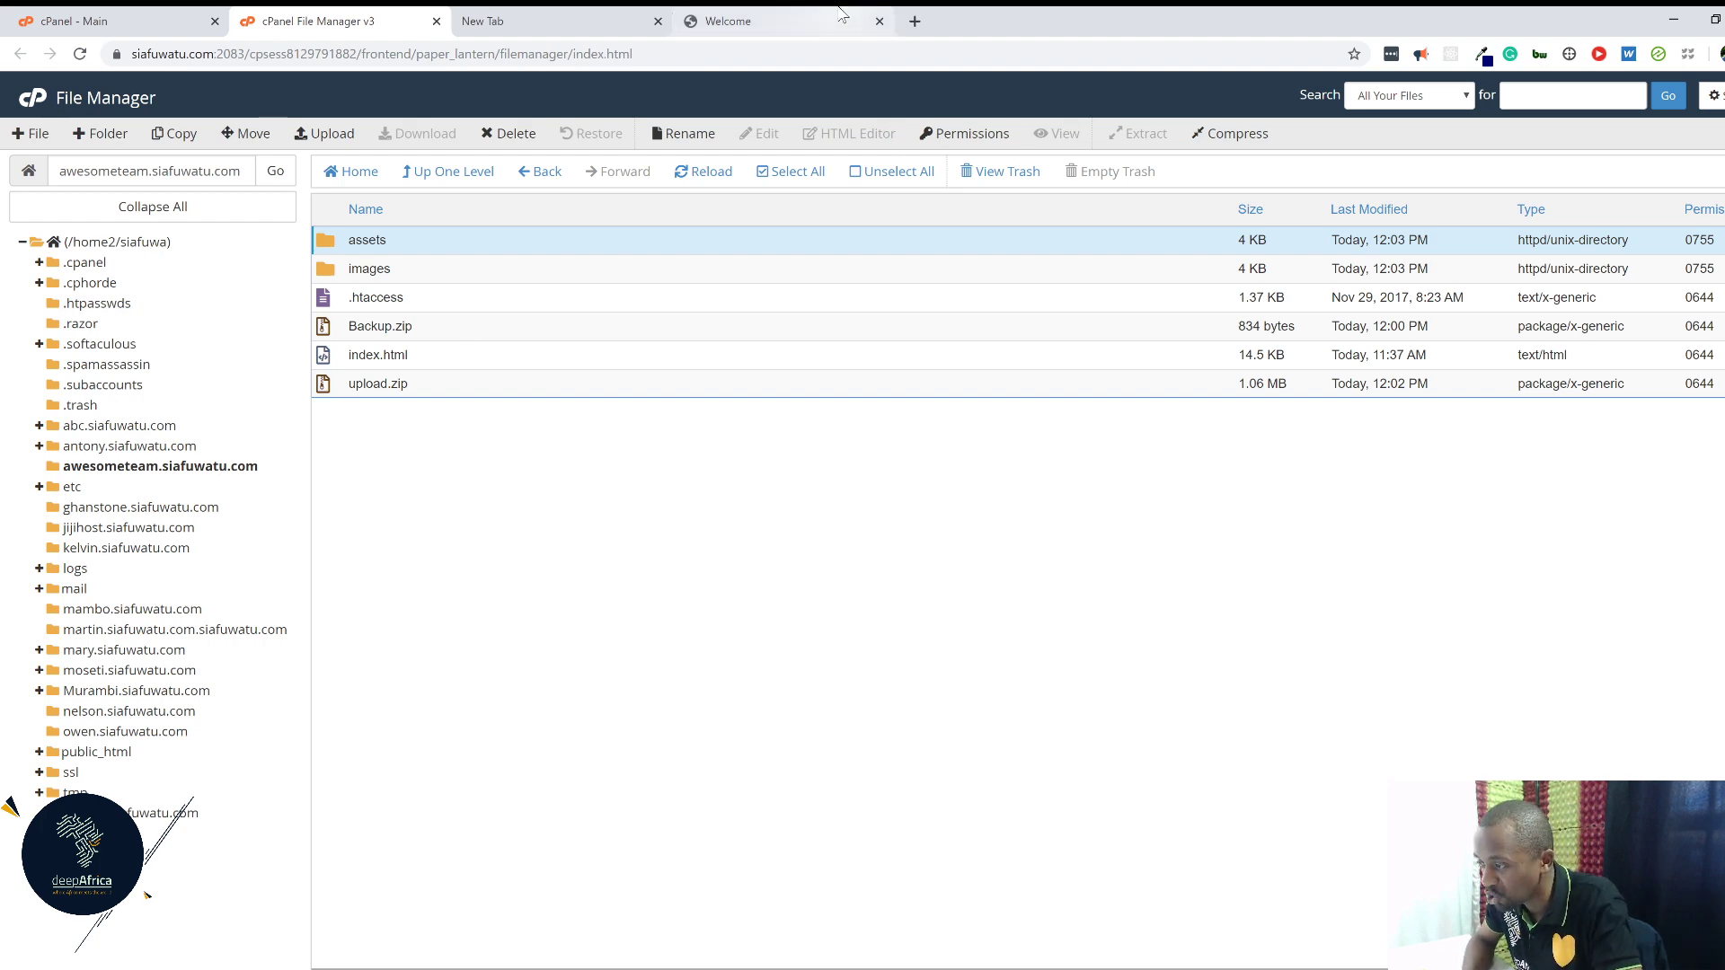
Load awesometeam.siafuwatu.com in a new browser tab to show The Awesome DeepAfrica Team page.
left_click(915, 22)
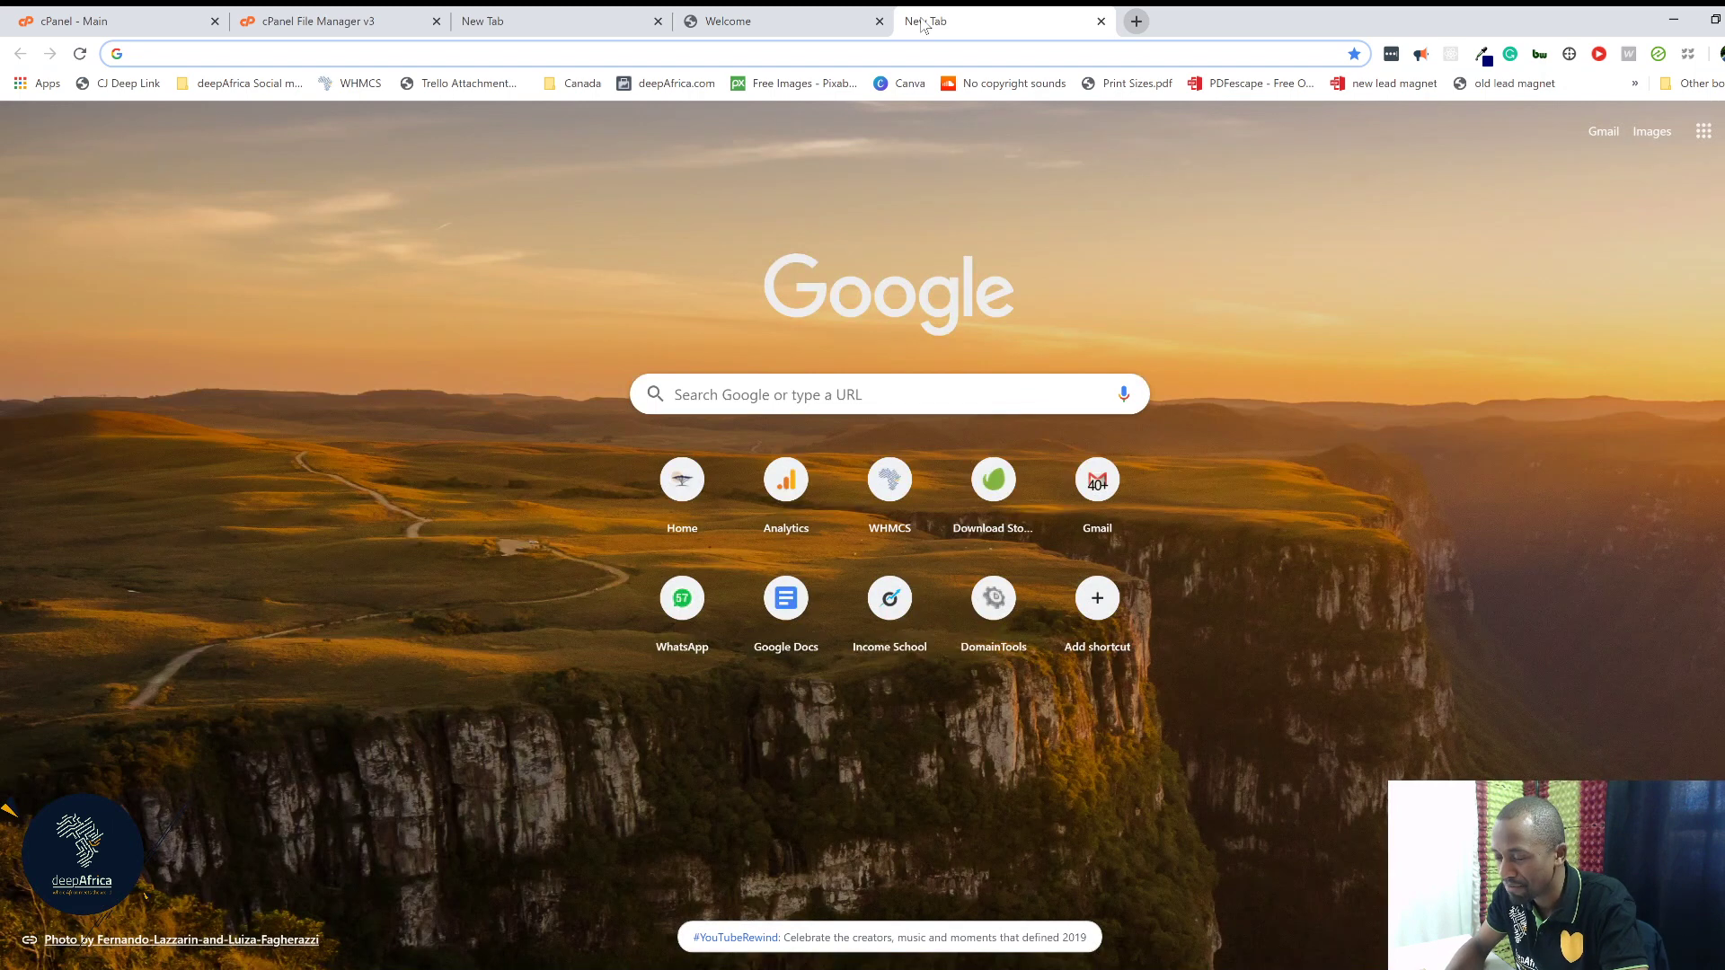
type("awesome")
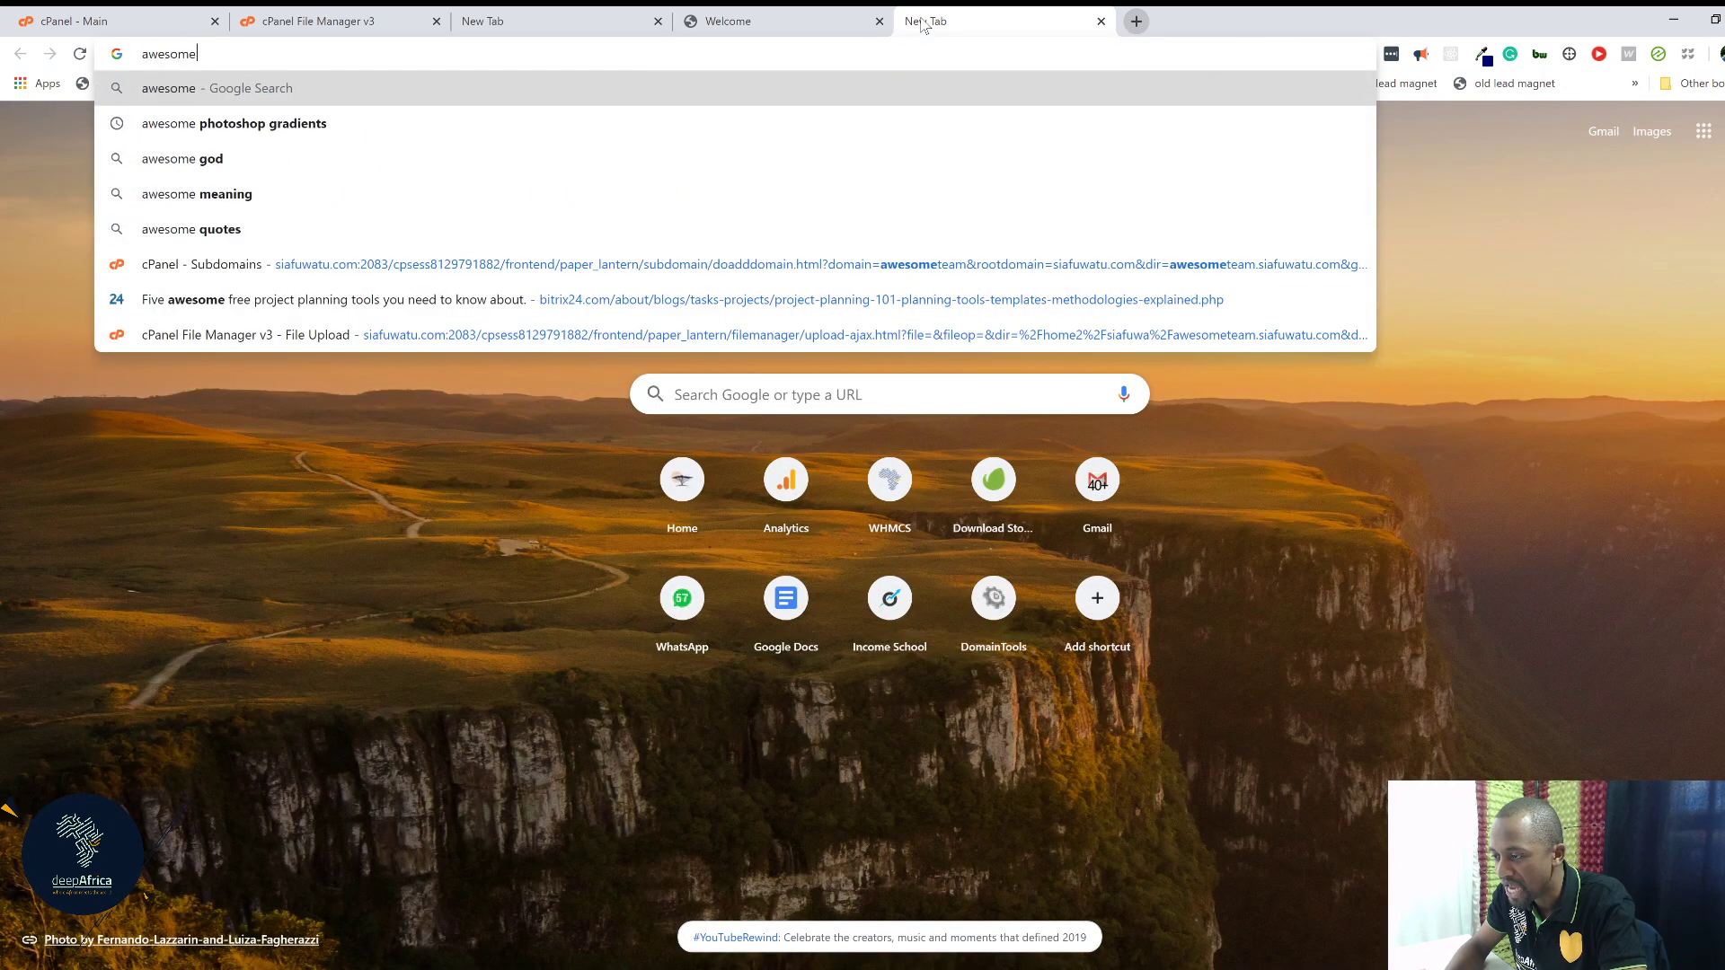
type("team.dia")
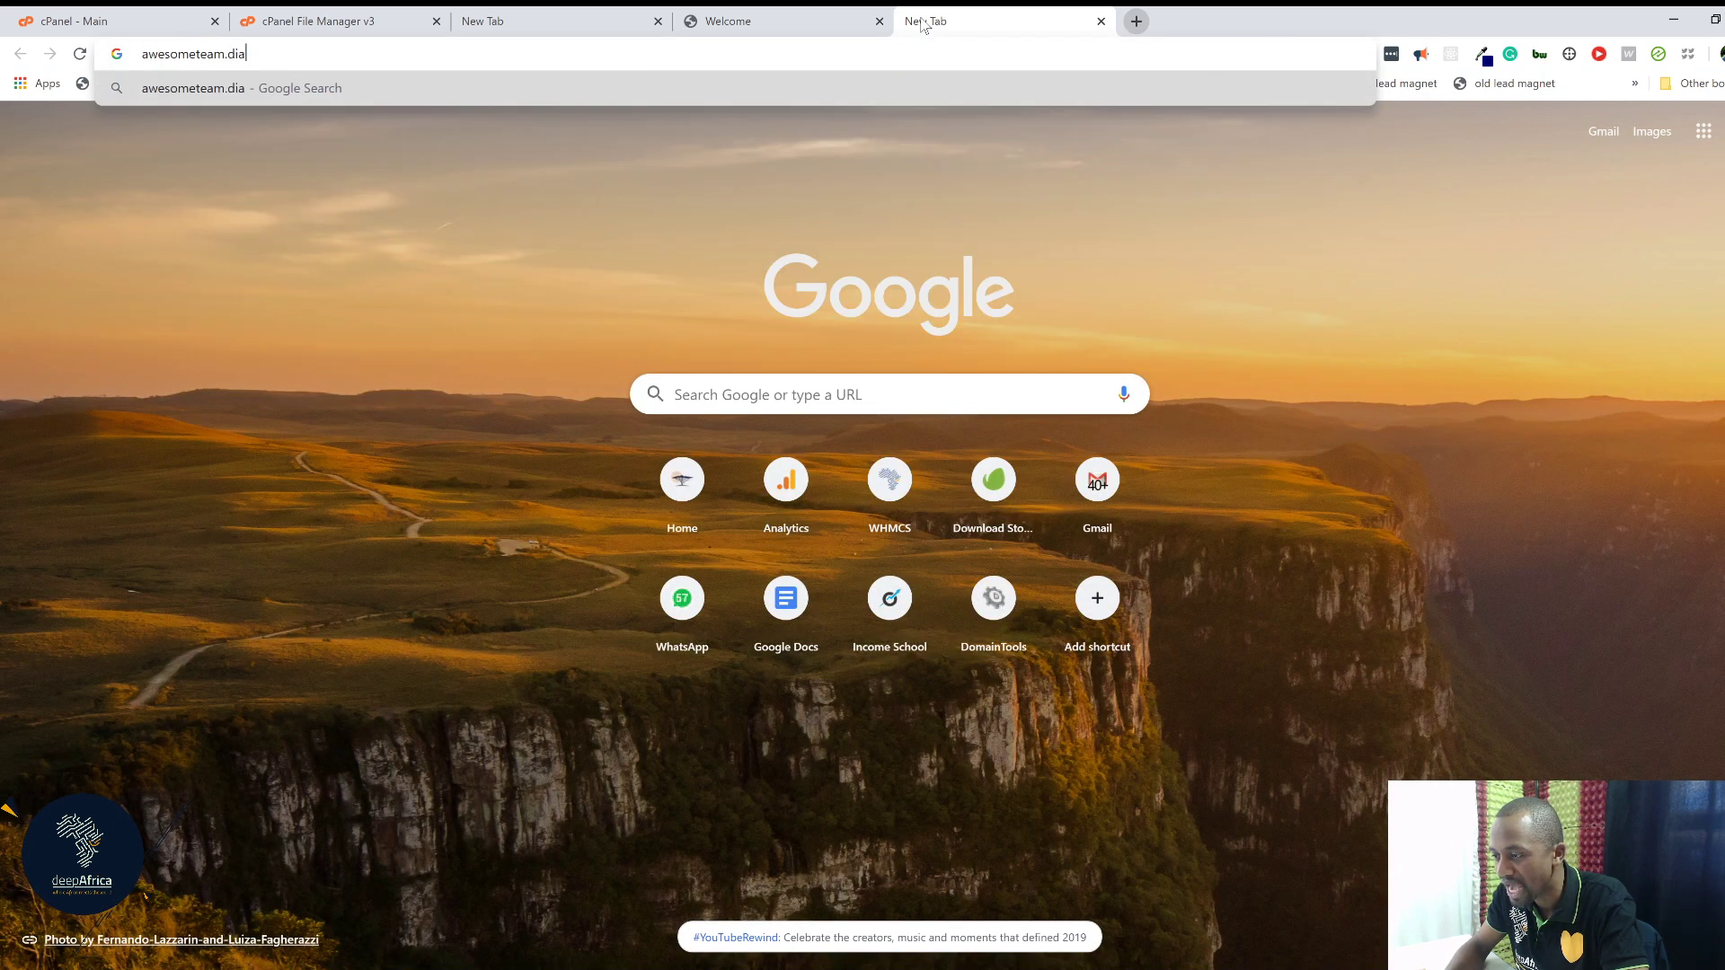
key("BackSpace")
key("BackSpace")
key("BackSpace")
type("siaf")
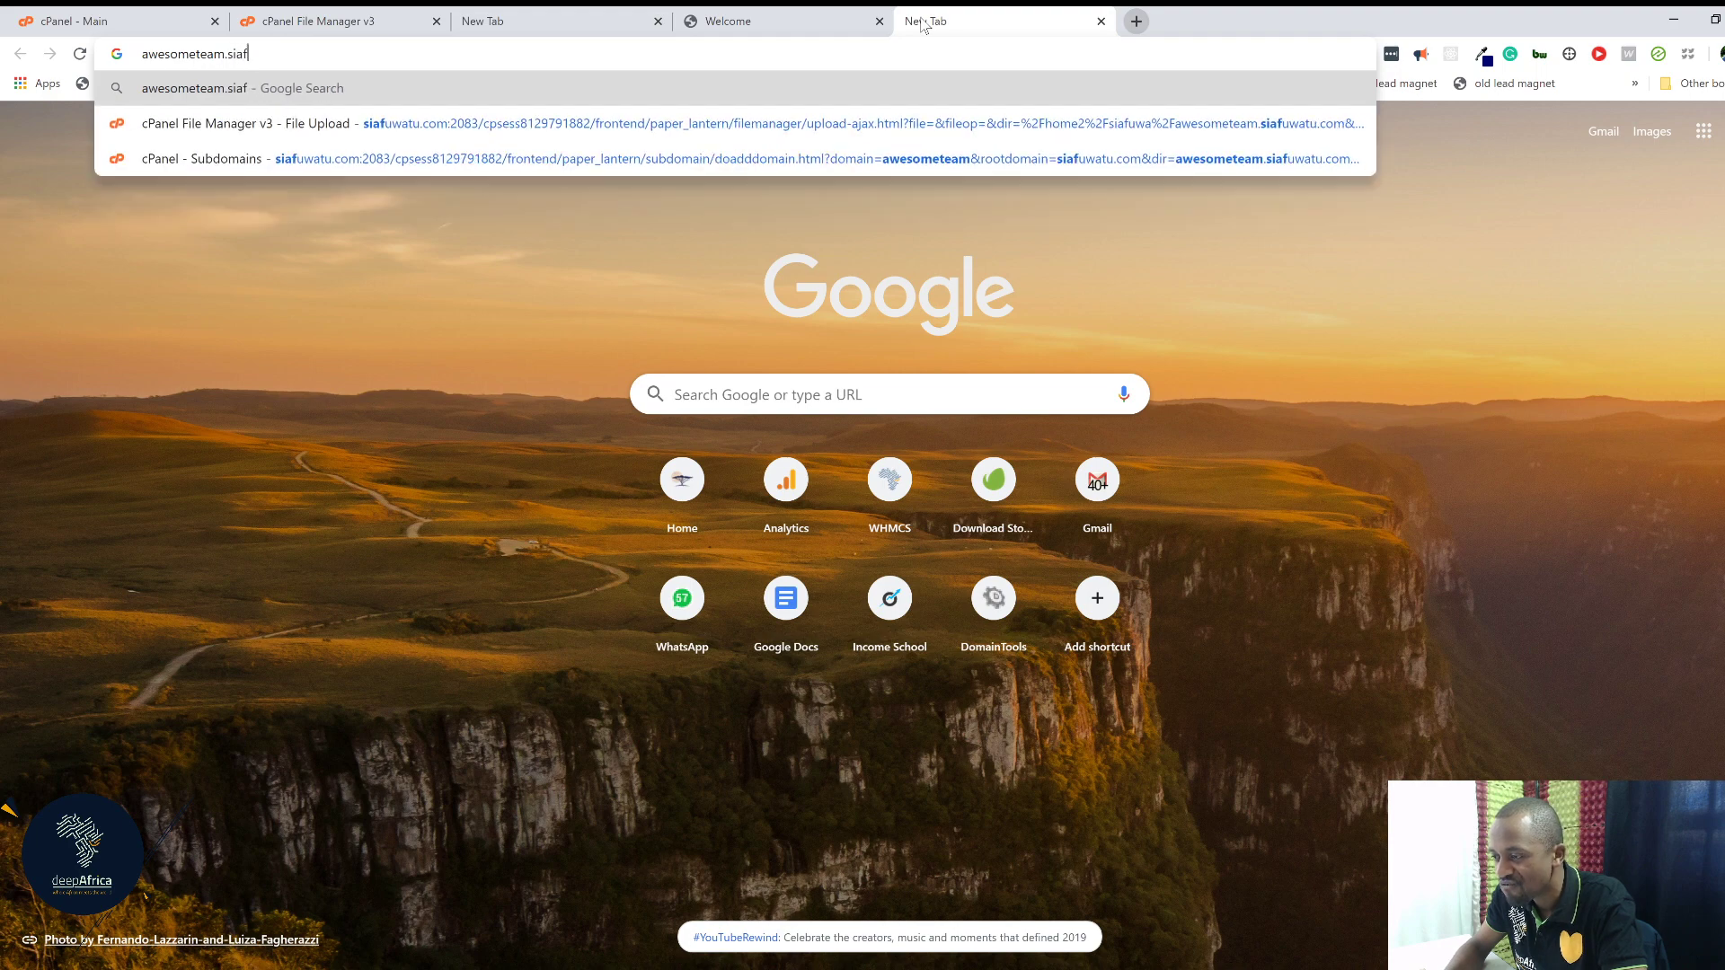
type("uwatu.com")
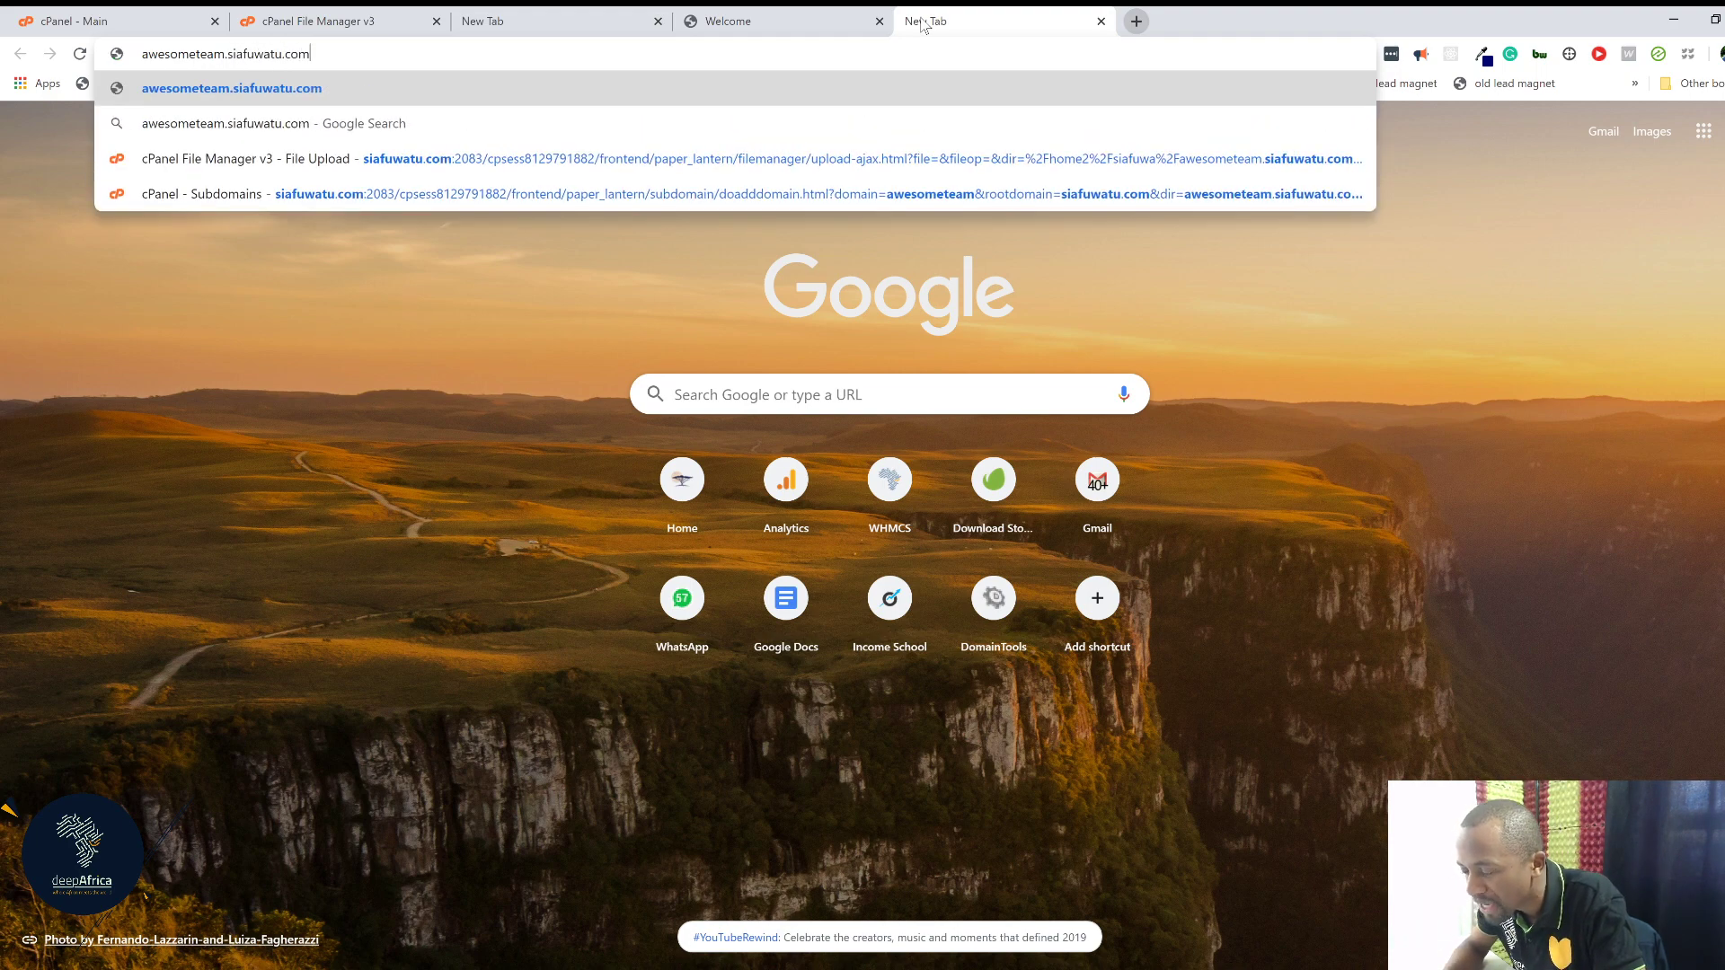
key("Return")
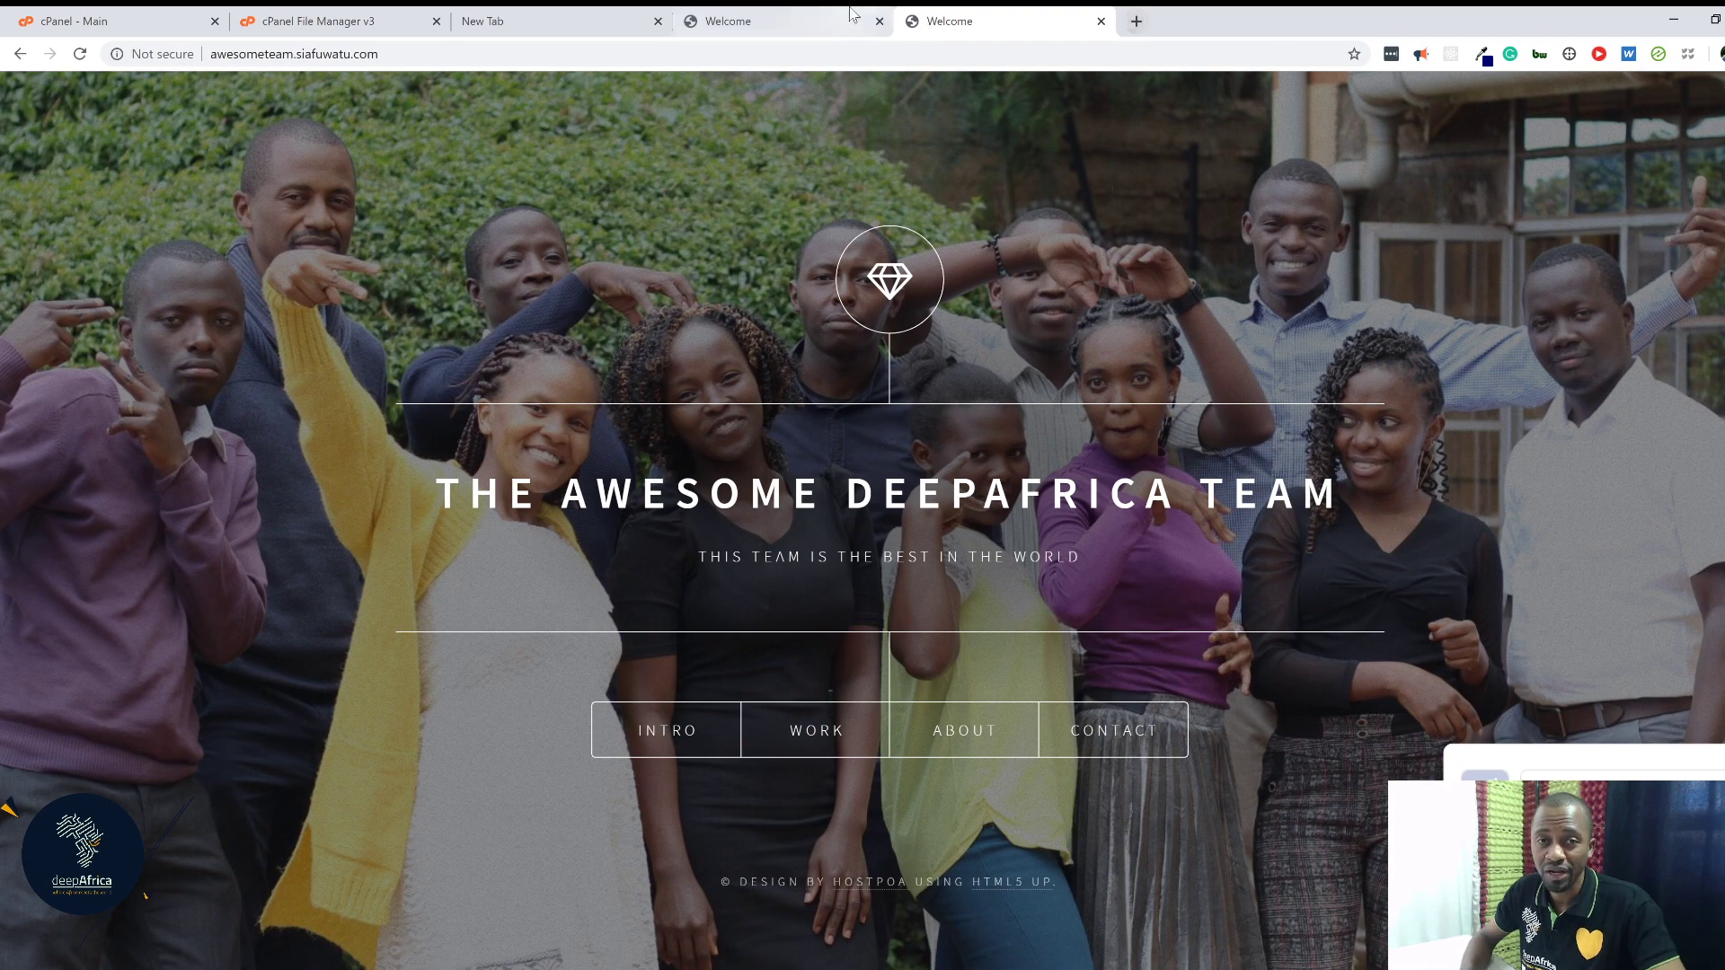
Load tinyjpg.com in a new Chrome tab via address-bar autocomplete.
left_click(1136, 22)
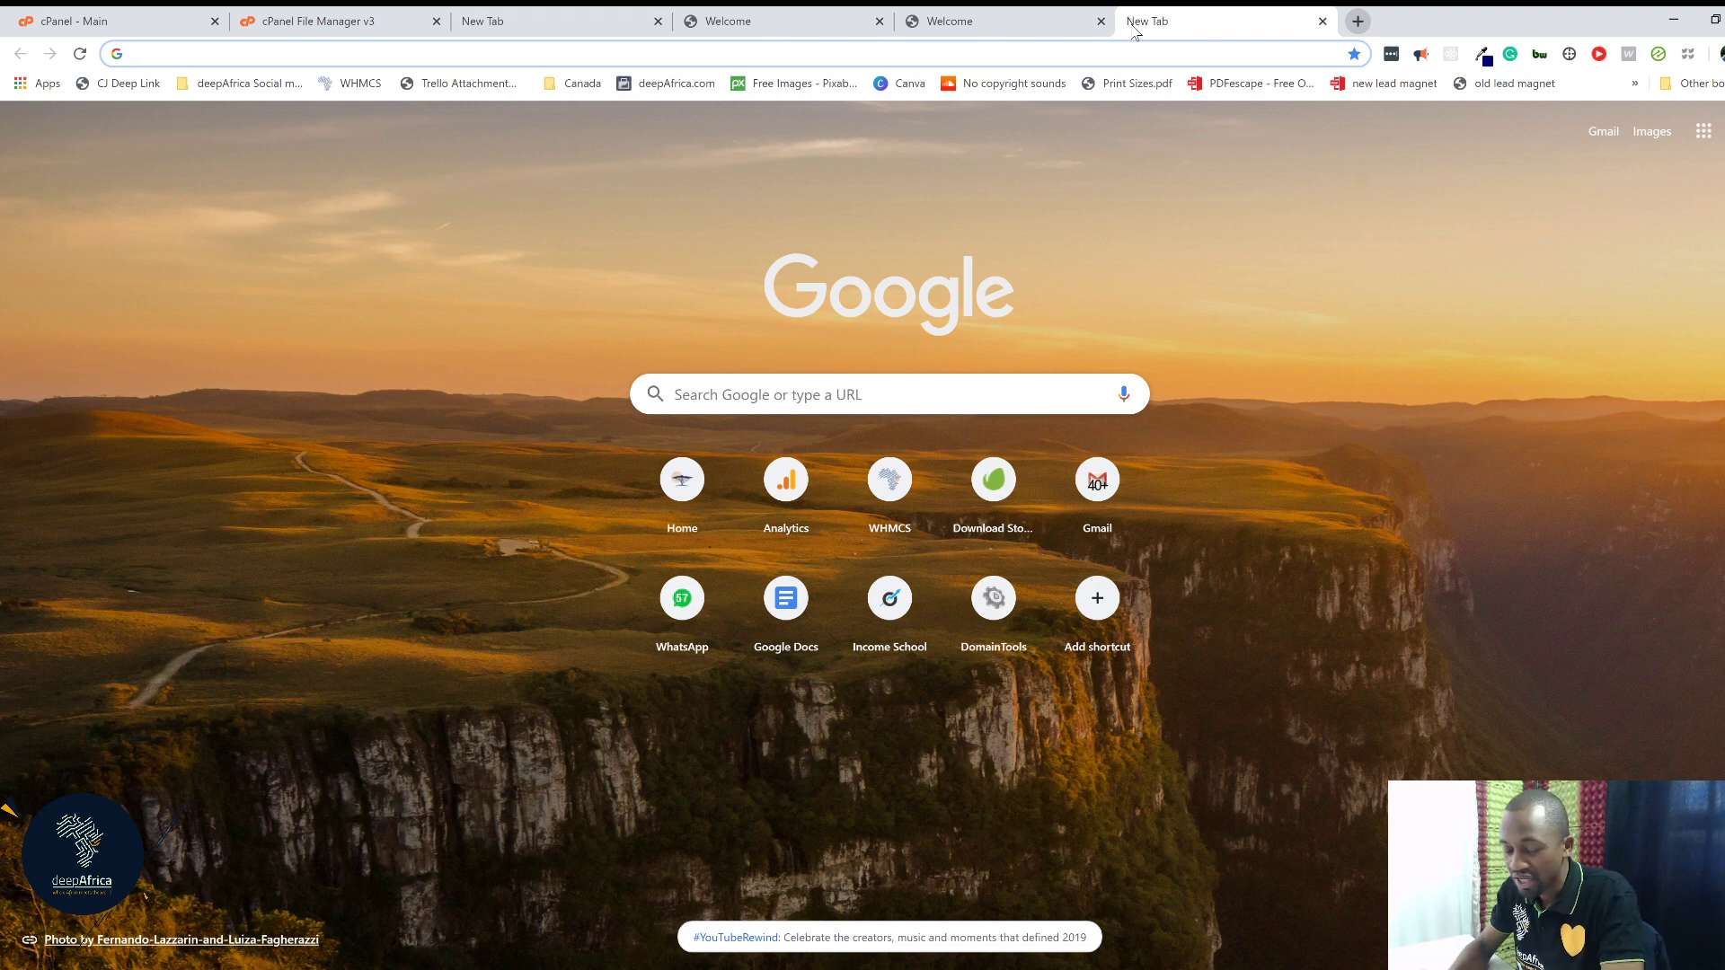
type("a")
key("BackSpace")
type("tinyjpg.com")
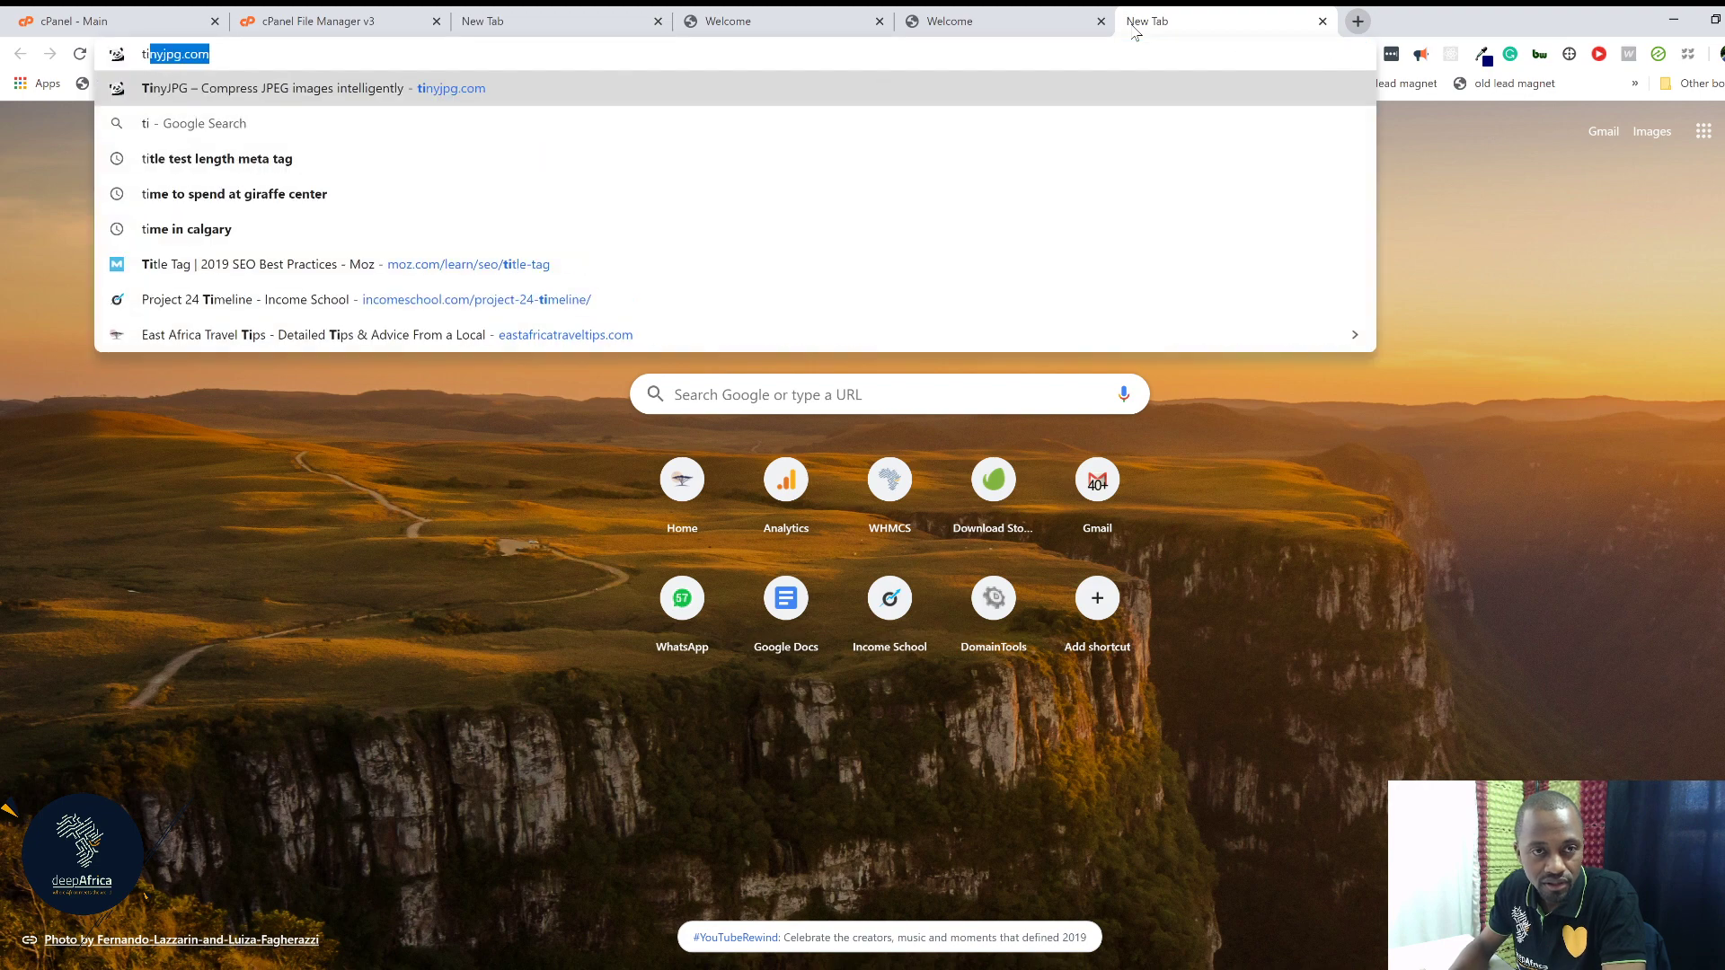
key("Return")
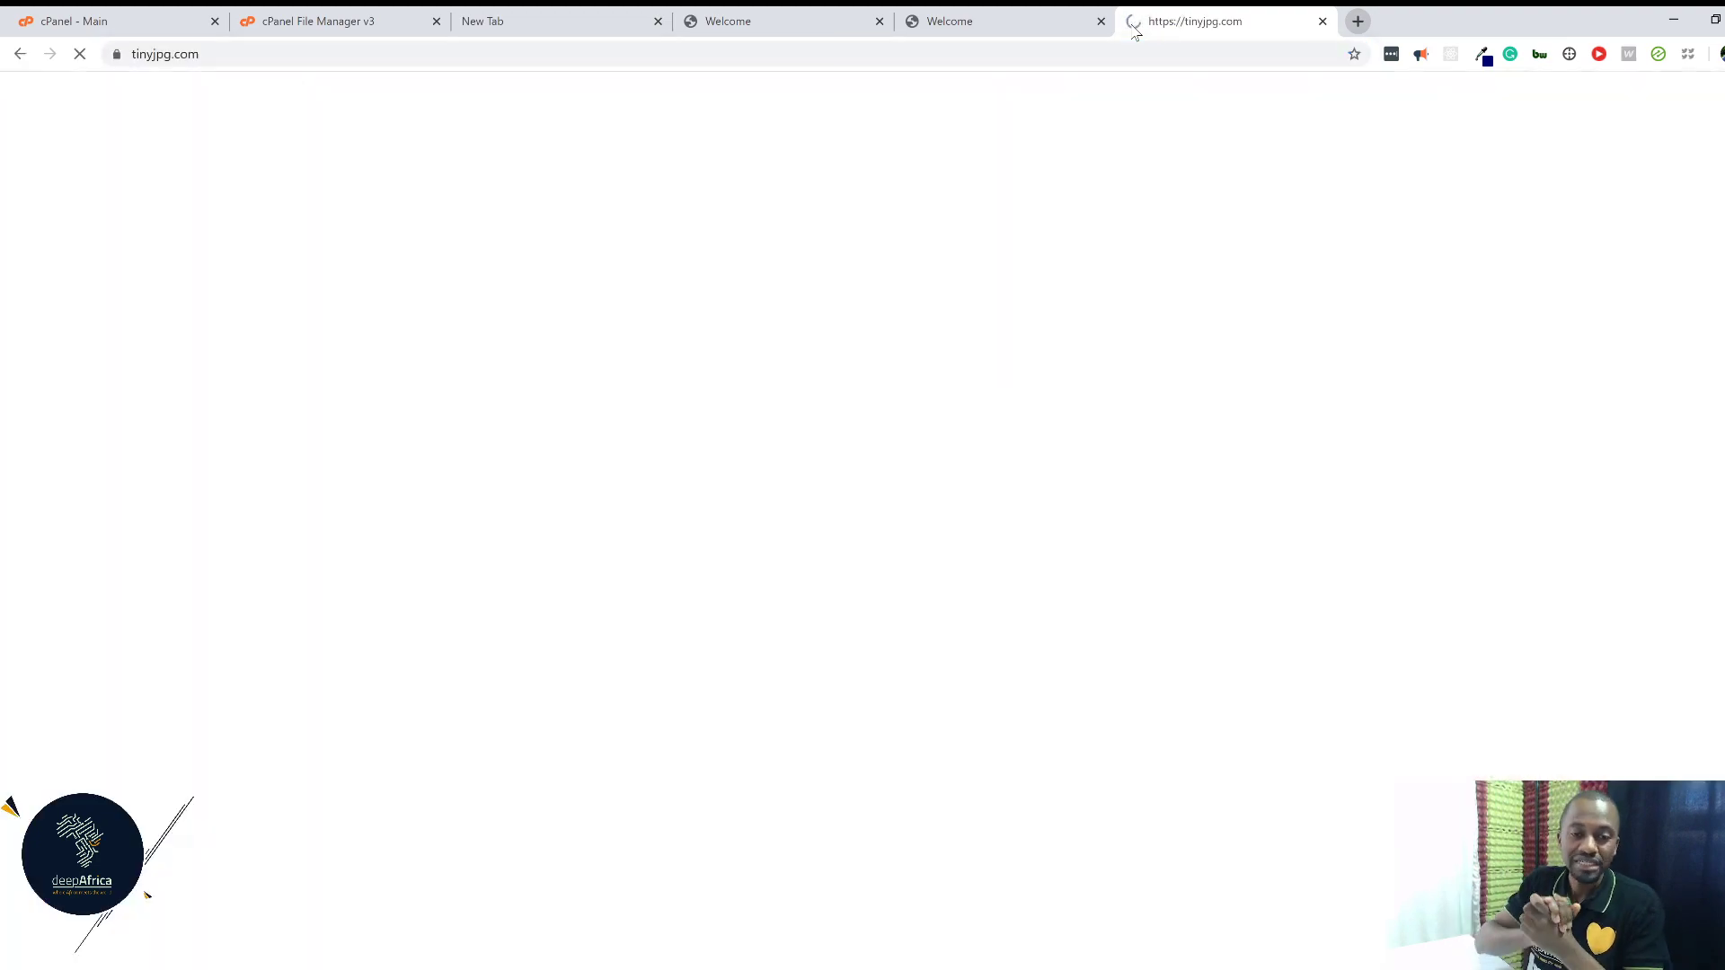